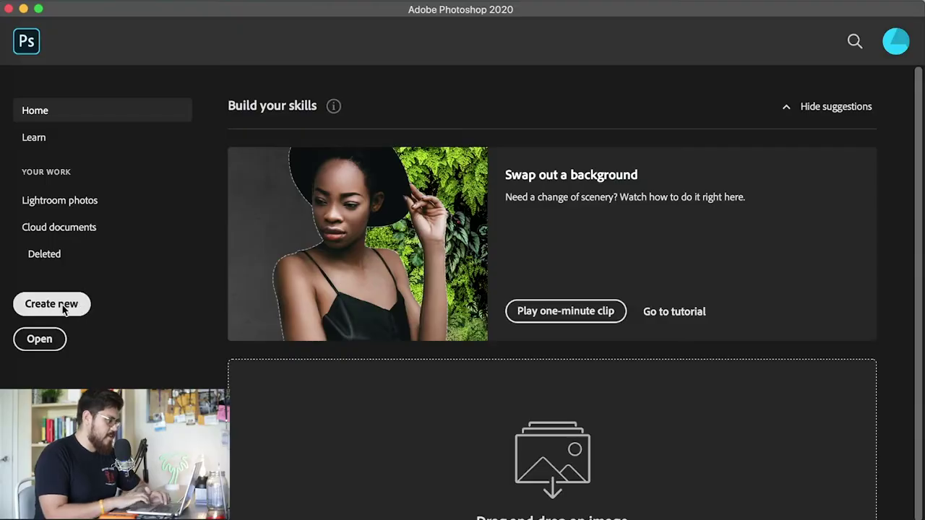
# Step: Create a blank 4000×4000 px document and drop D57A6665.jpg from Finder onto it
pyautogui.click(62, 307)
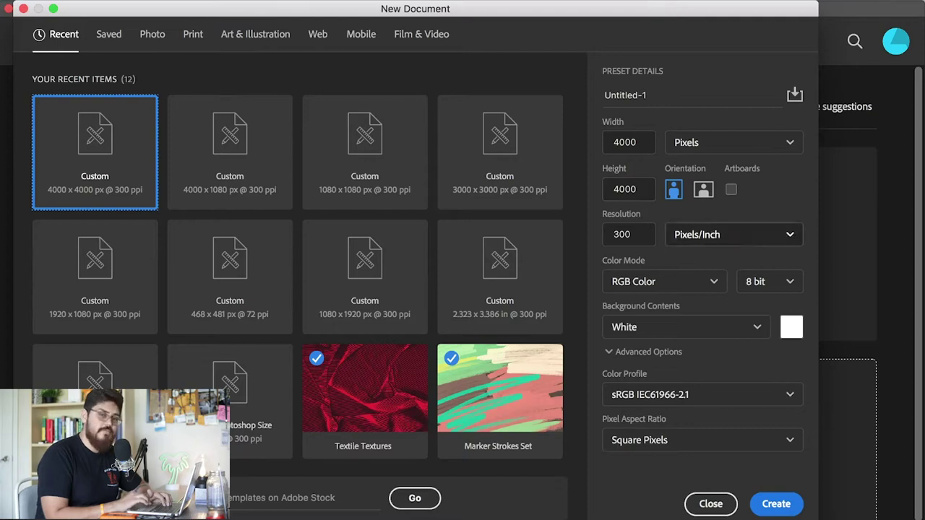
pyautogui.click(778, 506)
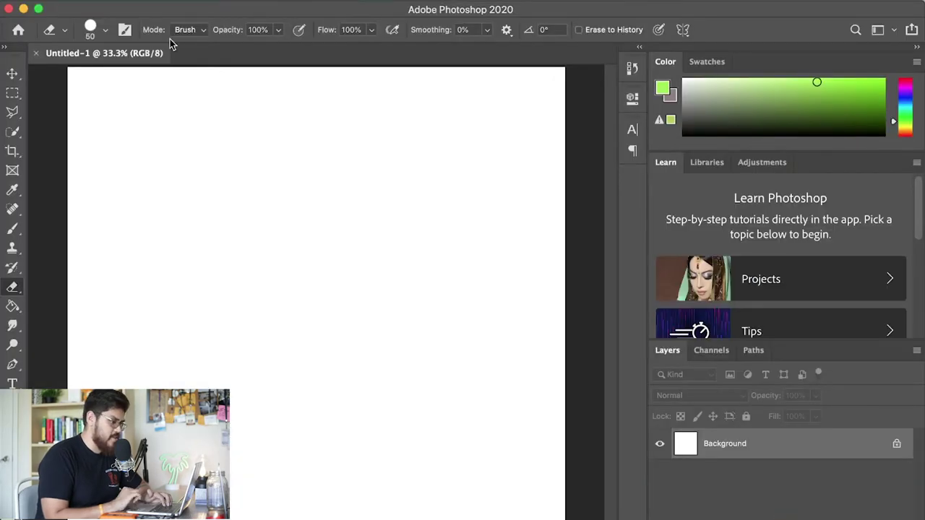
pyautogui.moveTo(105, 10); pyautogui.dragTo(273, 8)
pyautogui.click(77, 42)
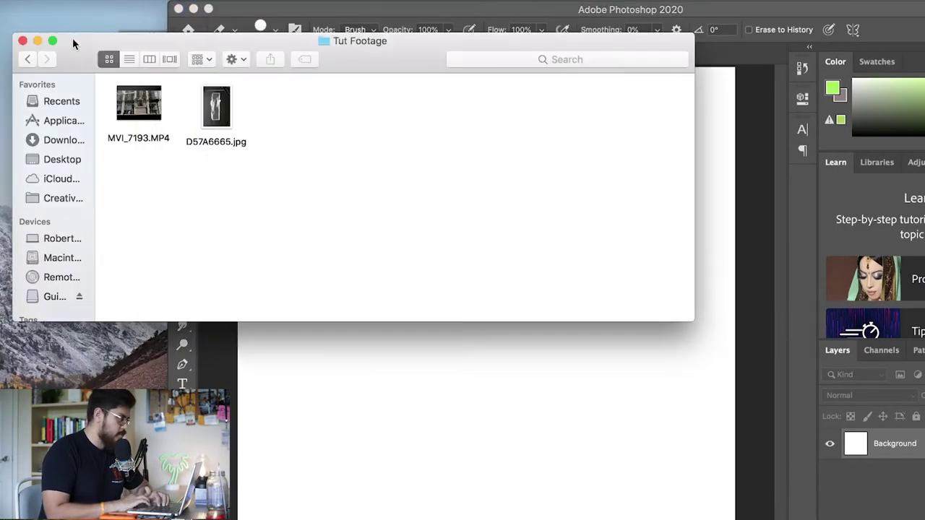
pyautogui.moveTo(221, 100); pyautogui.dragTo(412, 370)
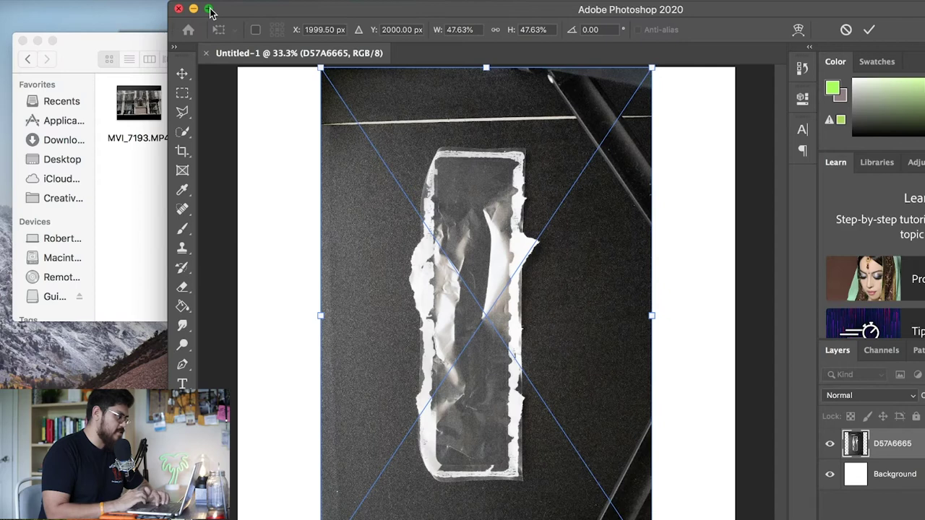
pyautogui.click(210, 9)
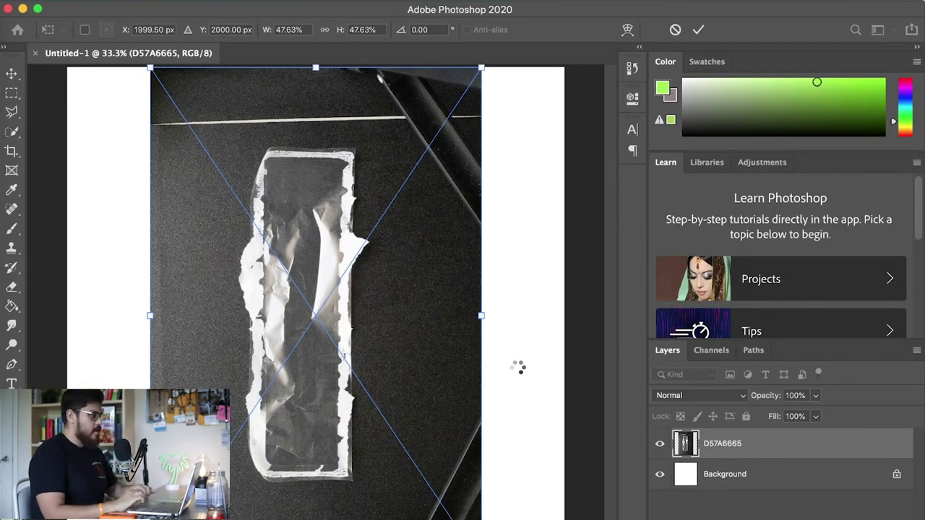
# Step: Commit the placed photo, then unlock and delete the white Background layer
pyautogui.press('Return')
pyautogui.press('e')
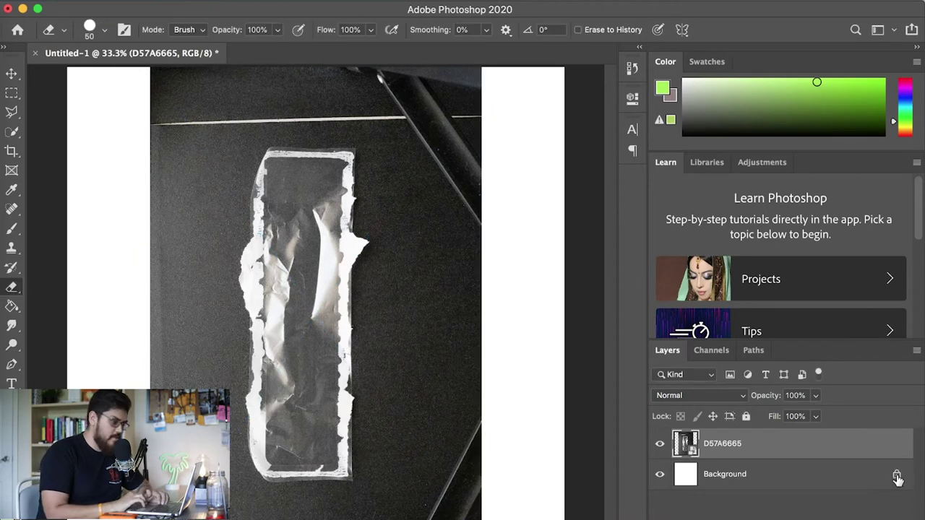
pyautogui.click(897, 477)
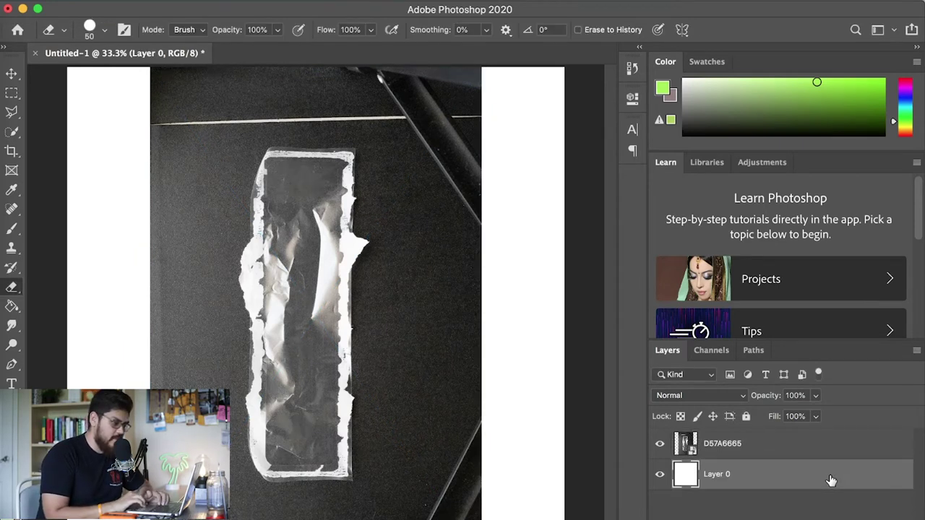
pyautogui.press('Delete')
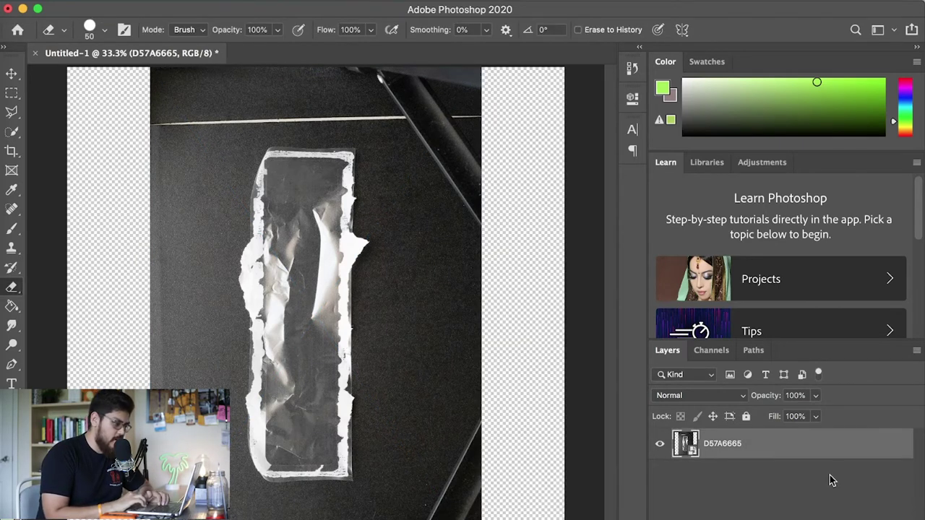
# Step: Crop all four canvas edges in tight around the torn plastic
pyautogui.click(13, 150)
pyautogui.moveTo(317, 68); pyautogui.dragTo(320, 109)
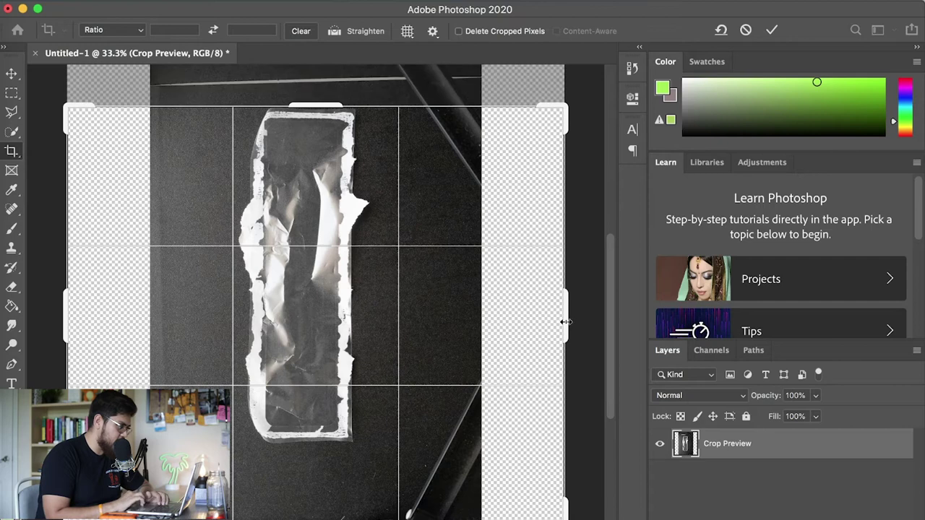
pyautogui.moveTo(564, 320); pyautogui.dragTo(475, 302)
pyautogui.moveTo(148, 307); pyautogui.dragTo(235, 304)
pyautogui.moveTo(318, 517); pyautogui.dragTo(320, 490)
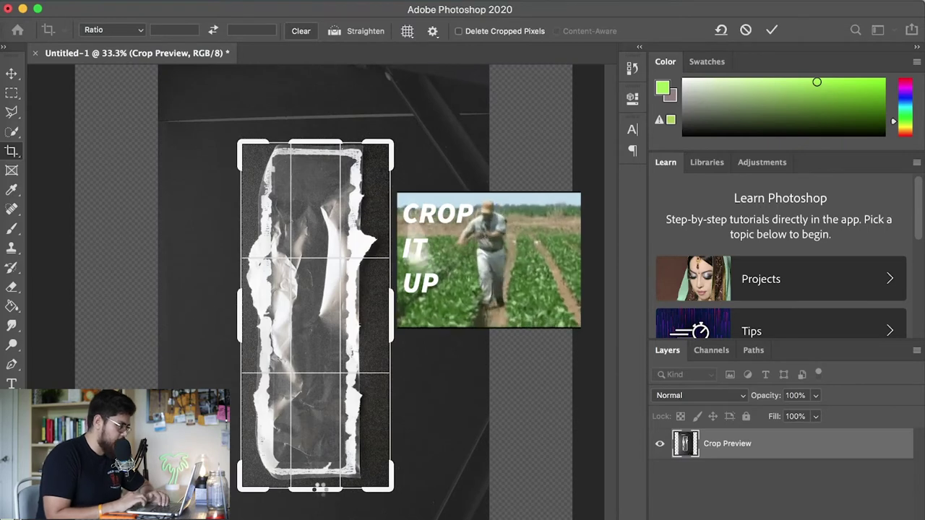
pyautogui.press('Return')
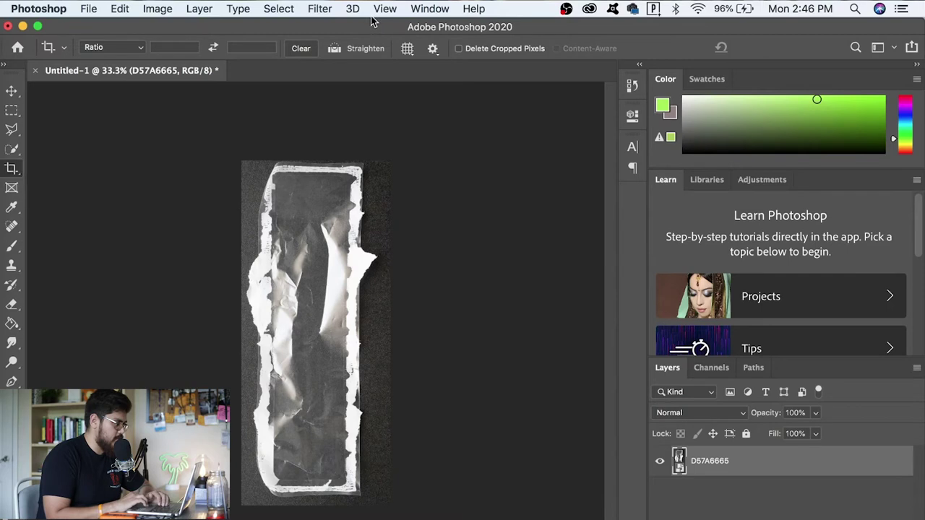
# Step: Apply a Camera Raw Filter with Clarity +7, Blacks -35 and Whites +22
pyautogui.click(321, 9)
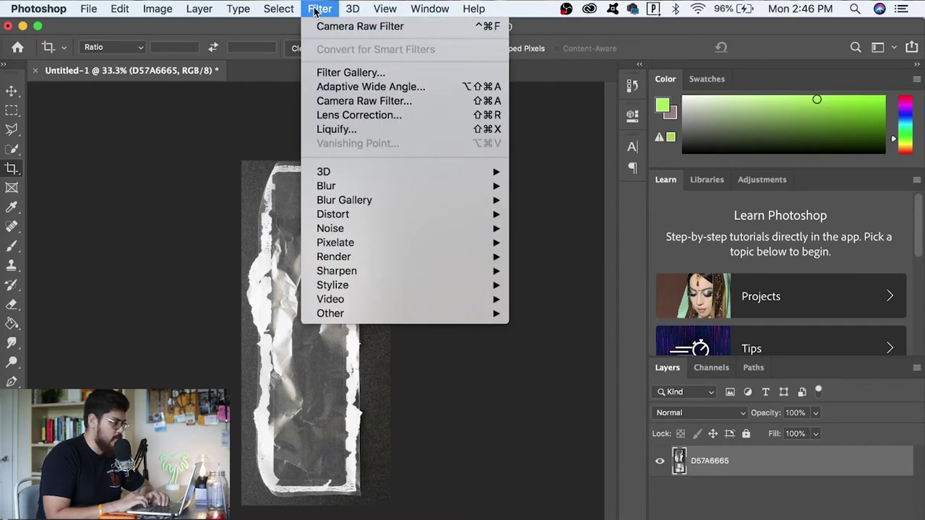
pyautogui.click(360, 27)
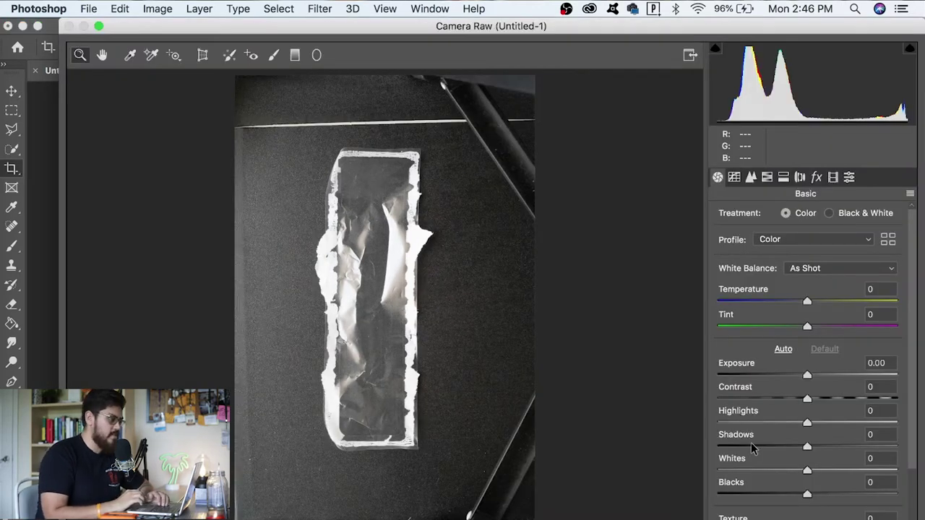
pyautogui.scroll(-3, 751, 442)
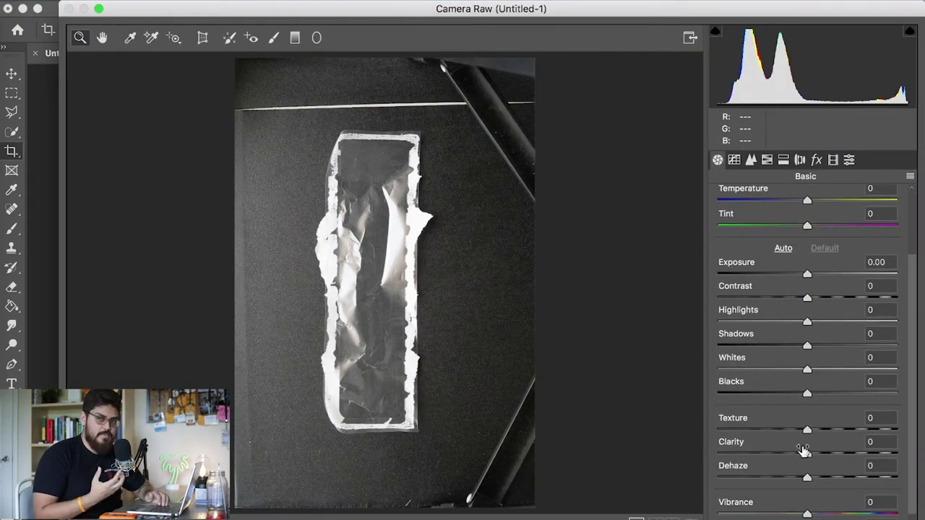
pyautogui.moveTo(807, 453); pyautogui.dragTo(814, 456)
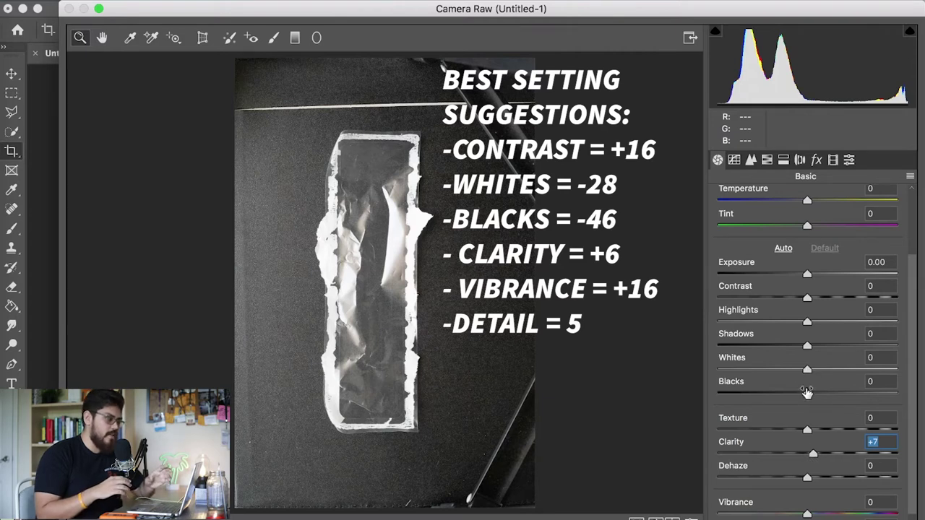
pyautogui.moveTo(807, 395); pyautogui.dragTo(775, 395)
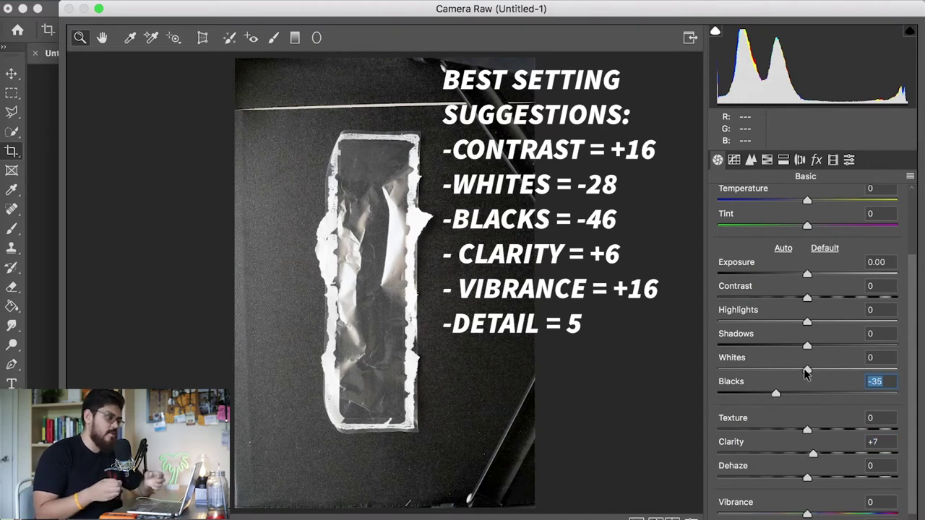
pyautogui.moveTo(807, 370); pyautogui.dragTo(828, 371)
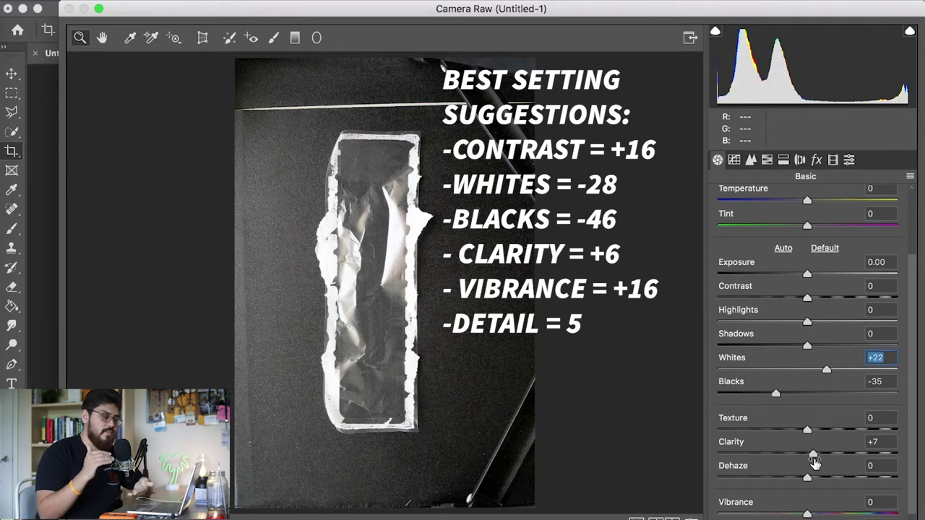
# Step: Lower Vibrance, set sharpening Amount to 6, and apply the Camera Raw Filter
pyautogui.scroll(-1, 836, 471)
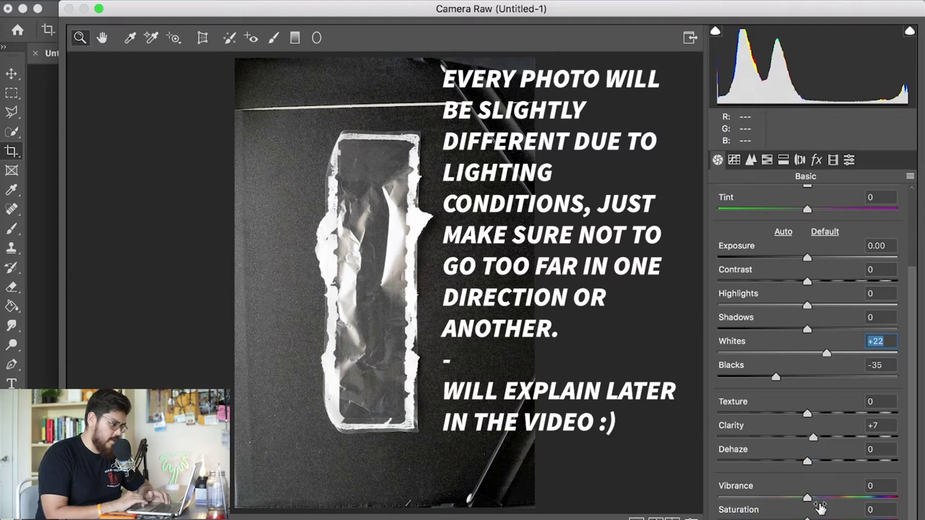
pyautogui.moveTo(808, 499); pyautogui.dragTo(769, 500)
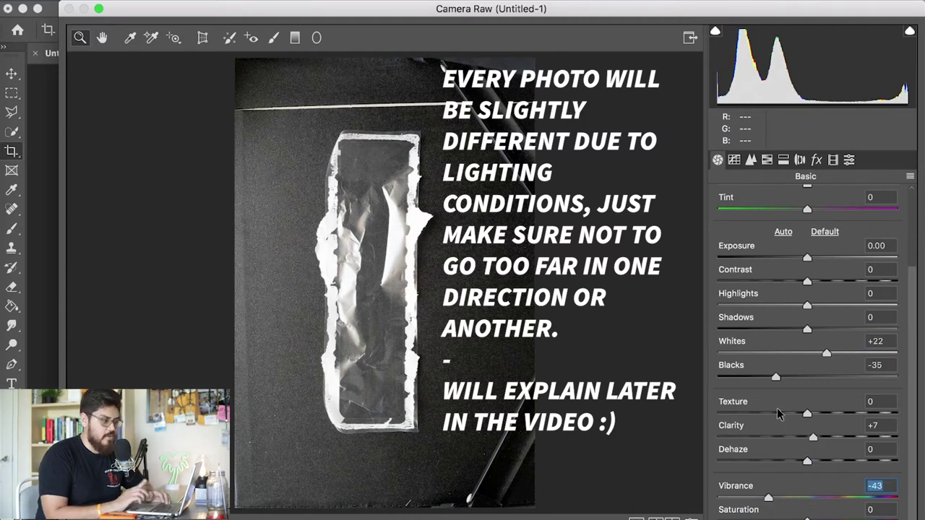
pyautogui.scroll(3, 778, 414)
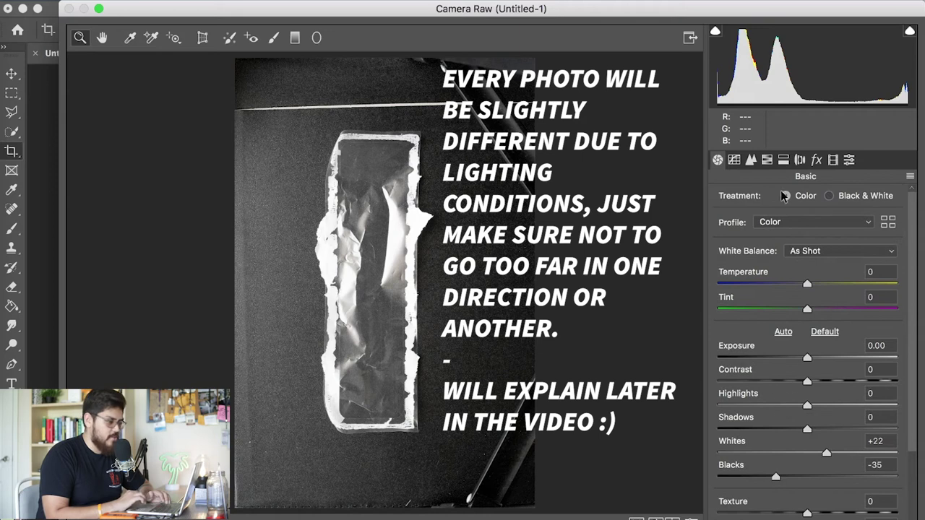
pyautogui.click(752, 161)
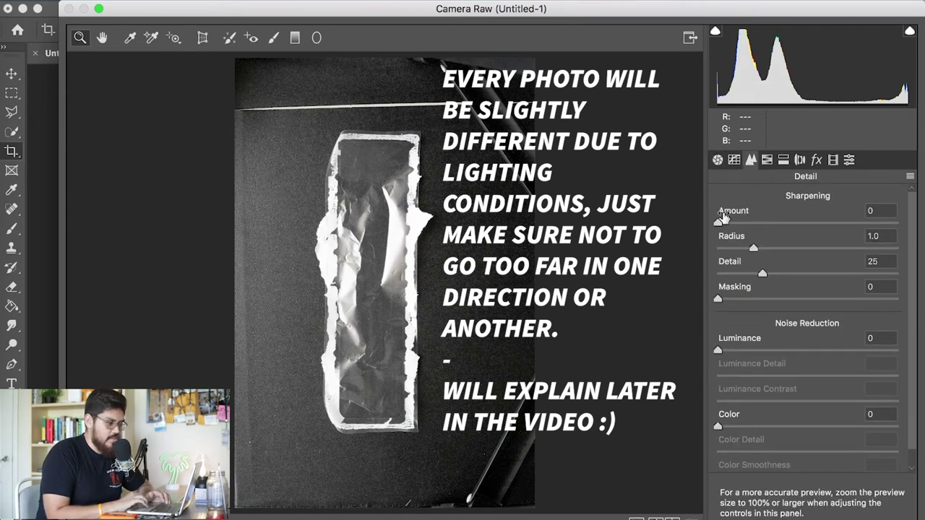
pyautogui.moveTo(724, 218); pyautogui.dragTo(727, 217)
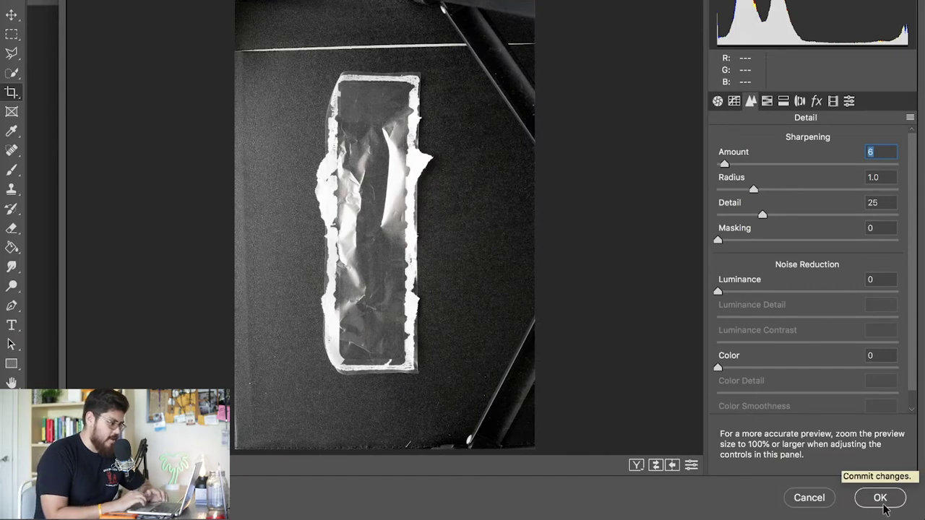
pyautogui.click(881, 501)
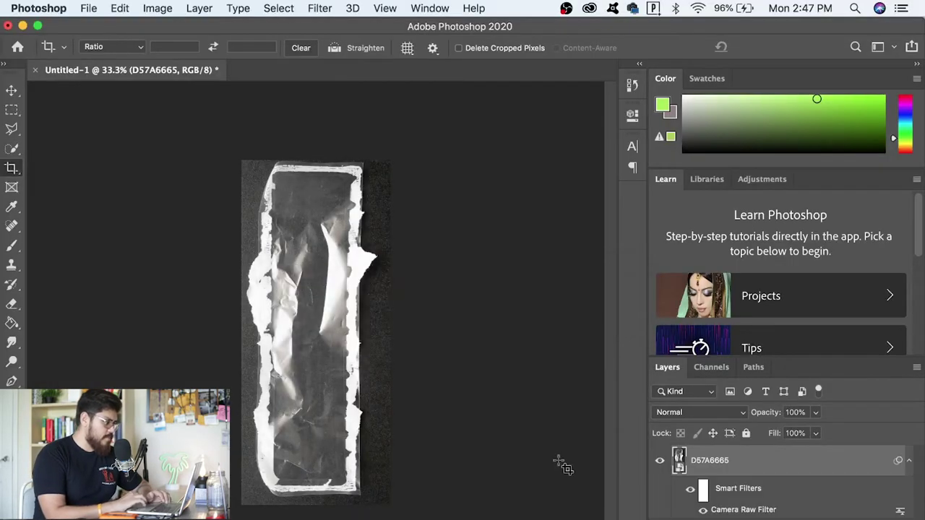
# Step: Apply Image > Levels with input midtones 0.73 and input white 244
pyautogui.click(157, 8)
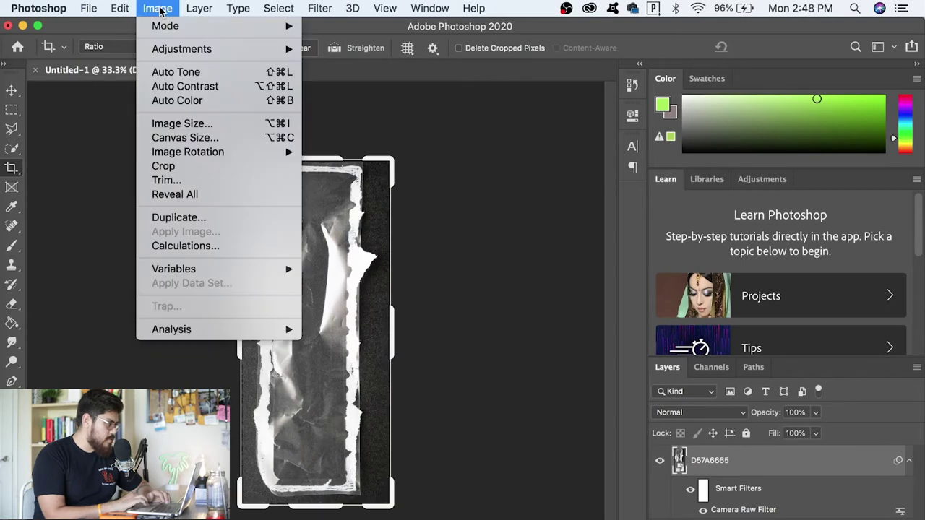
pyautogui.moveTo(184, 51)
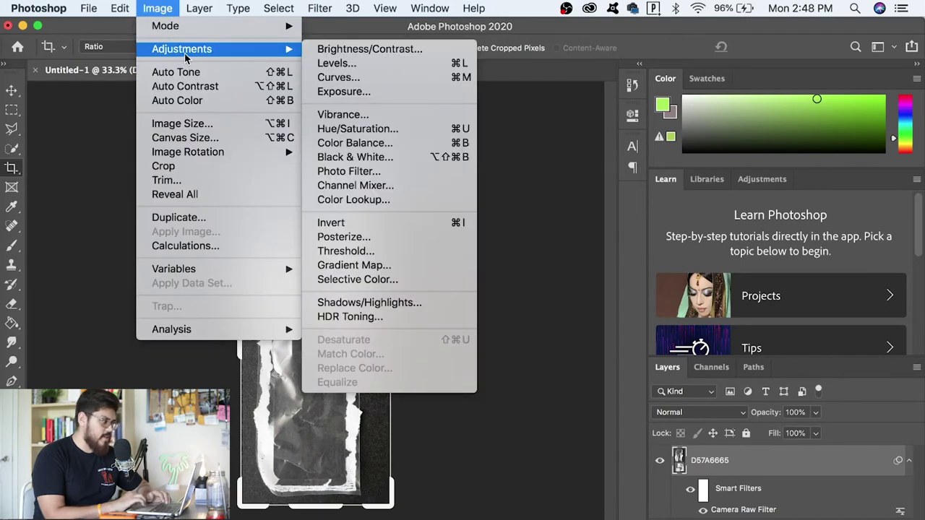
pyautogui.click(337, 64)
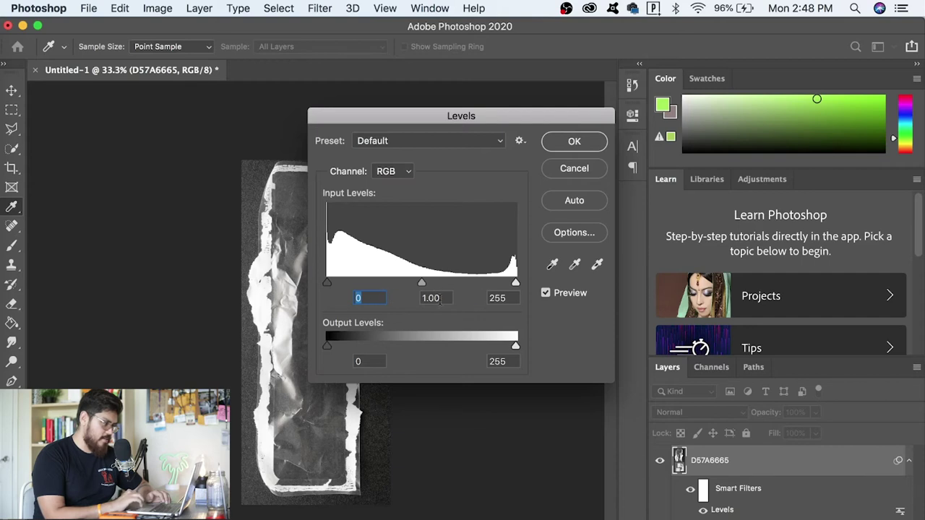
pyautogui.press('BackSpace')
pyautogui.write('.73')
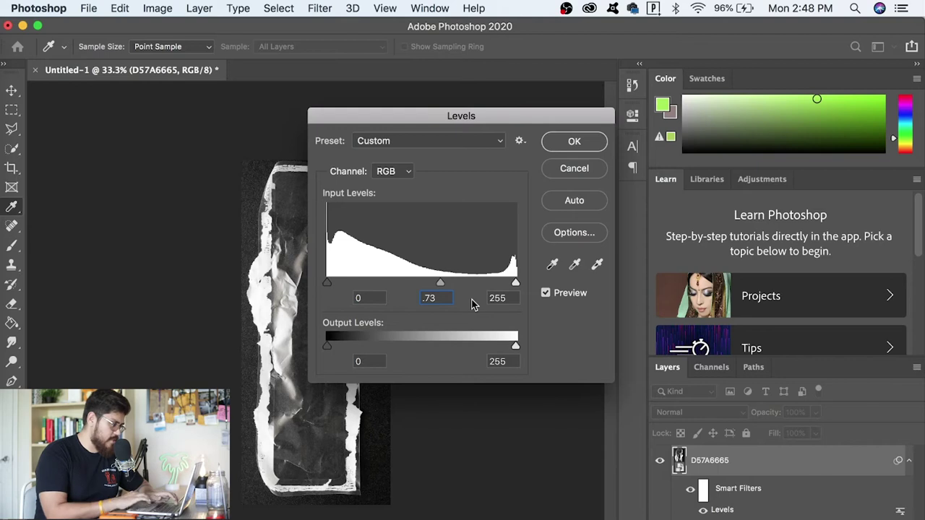
pyautogui.press('Tab')
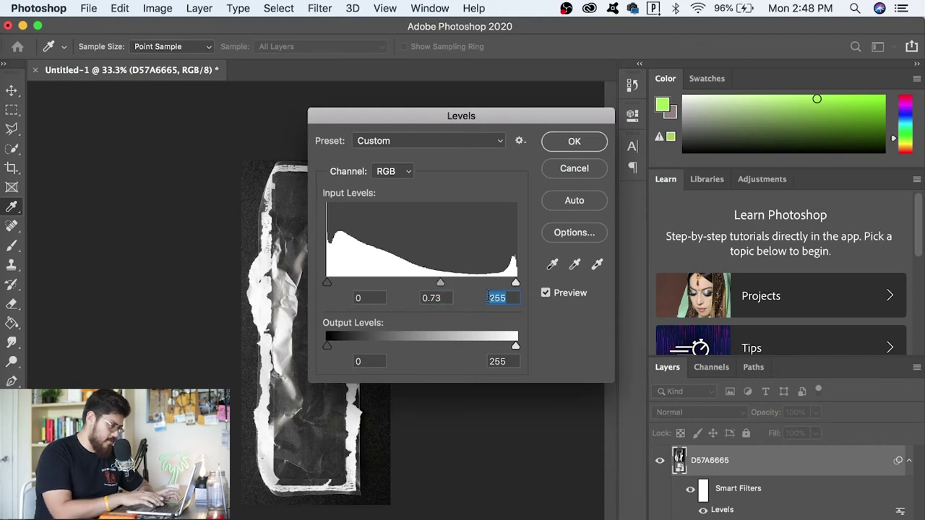
pyautogui.write('244')
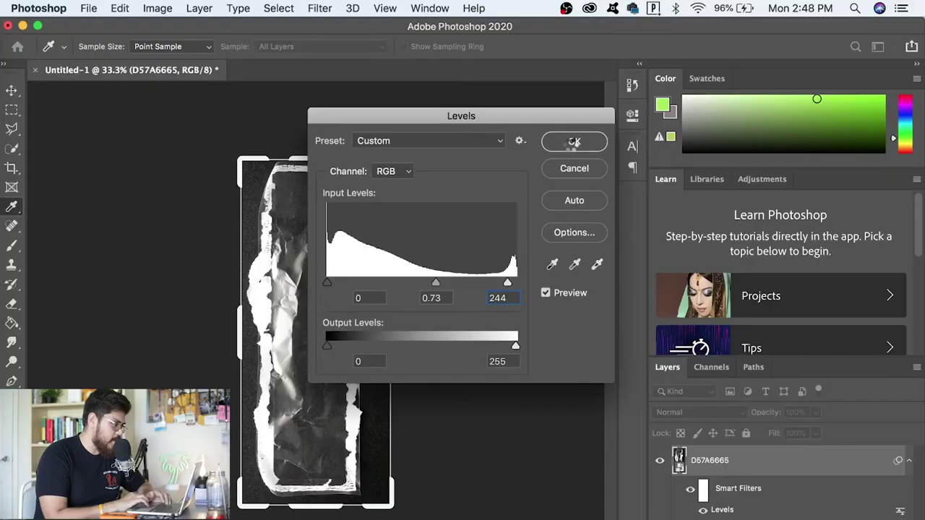
pyautogui.click(572, 141)
pyautogui.press('c')
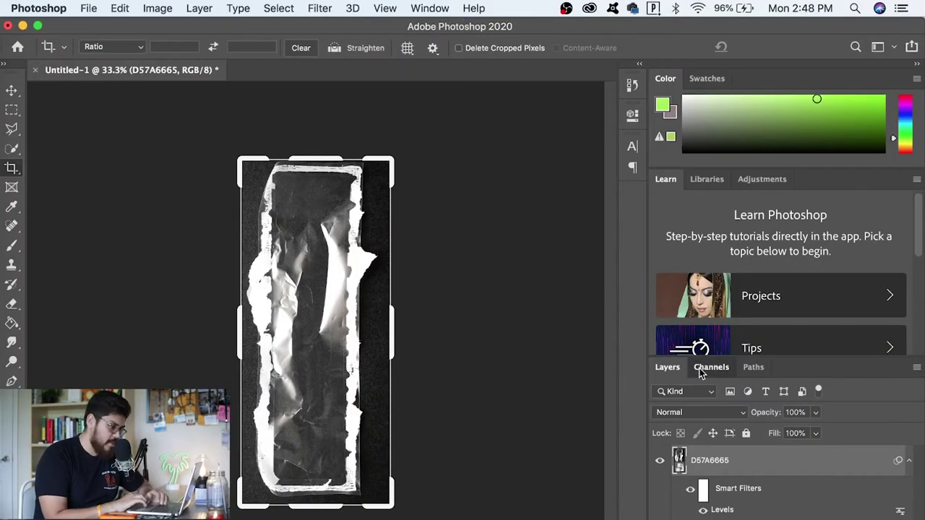
# Step: Duplicate the Blue channel as Blue copy and load its bright areas as a selection
pyautogui.click(700, 370)
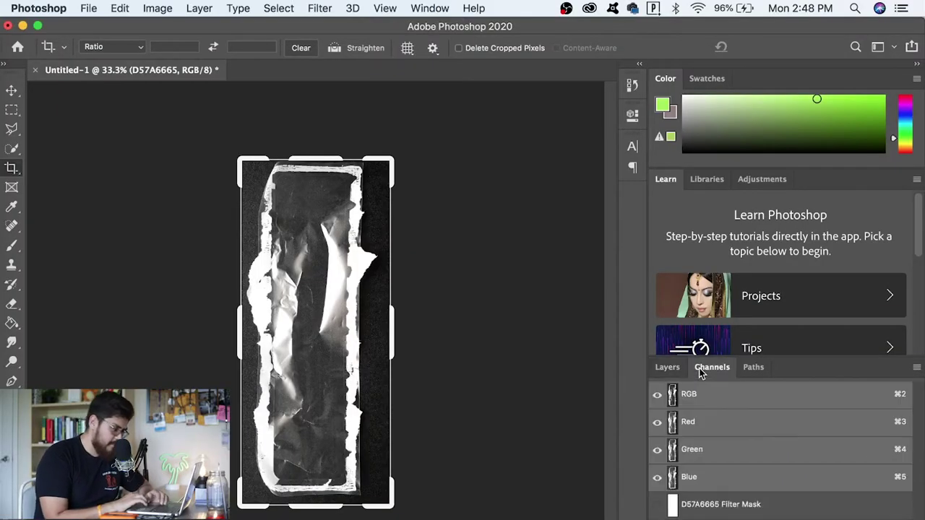
pyautogui.click(711, 483)
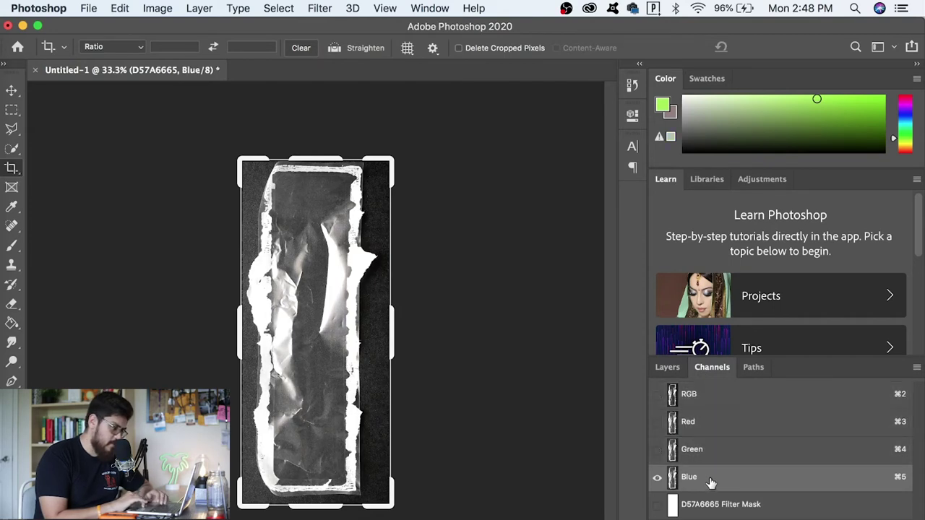
pyautogui.rightClick(712, 483)
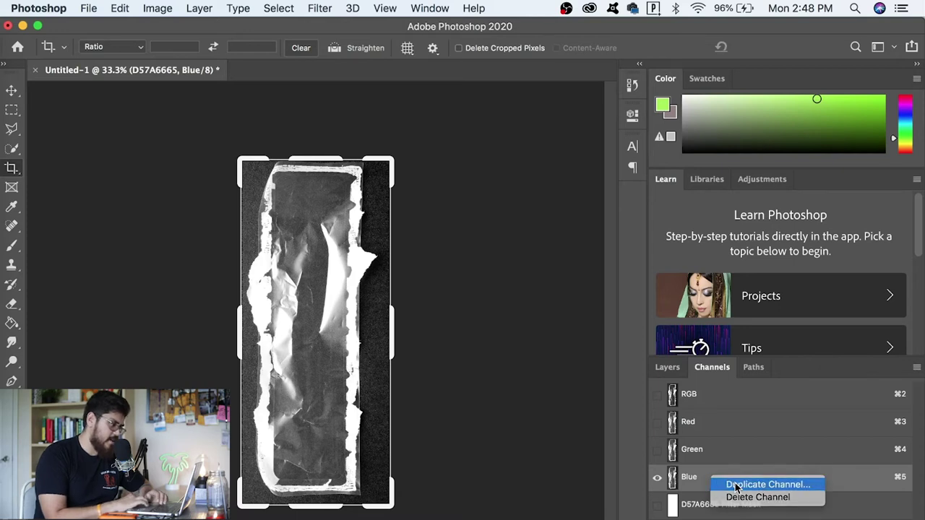
pyautogui.click(735, 485)
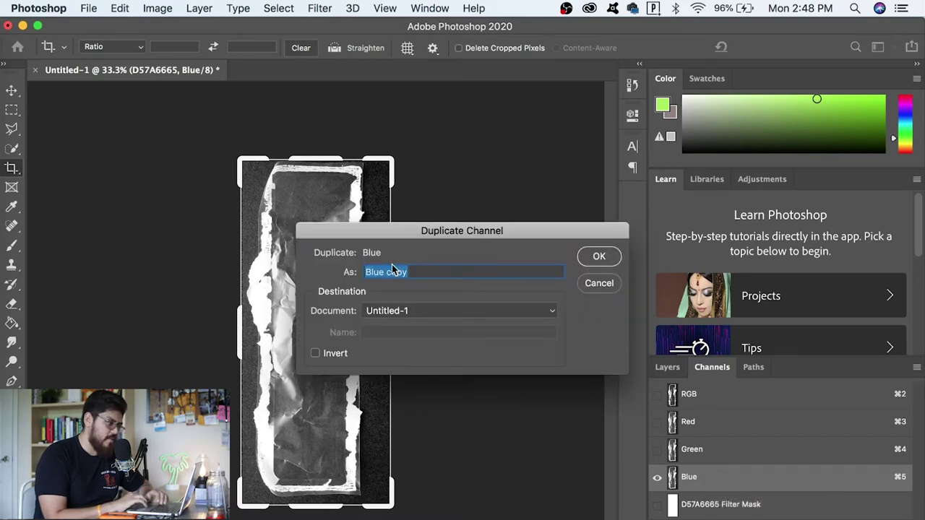
pyautogui.click(592, 257)
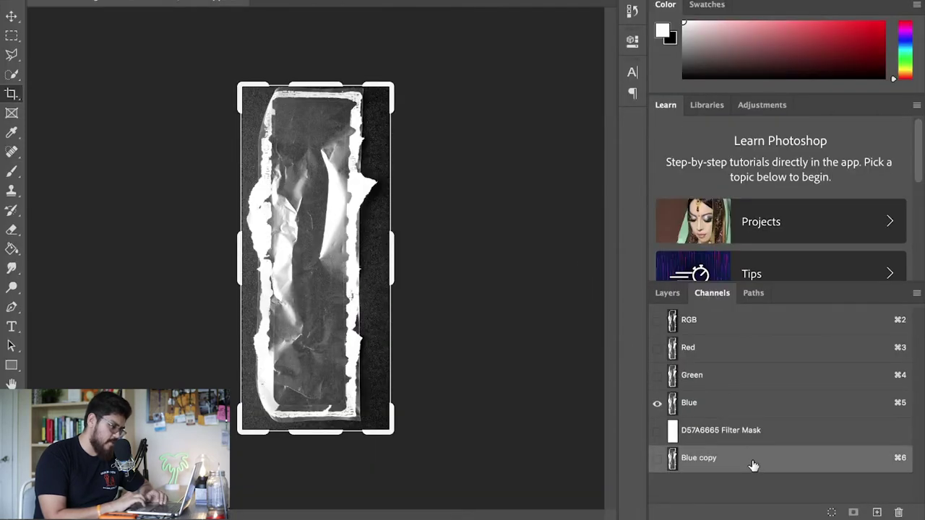
pyautogui.click(830, 513)
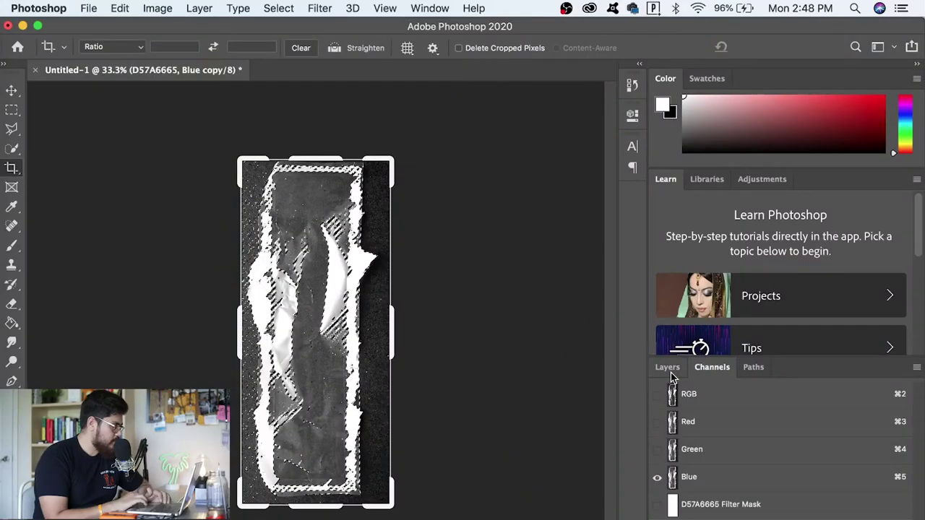
pyautogui.click(669, 370)
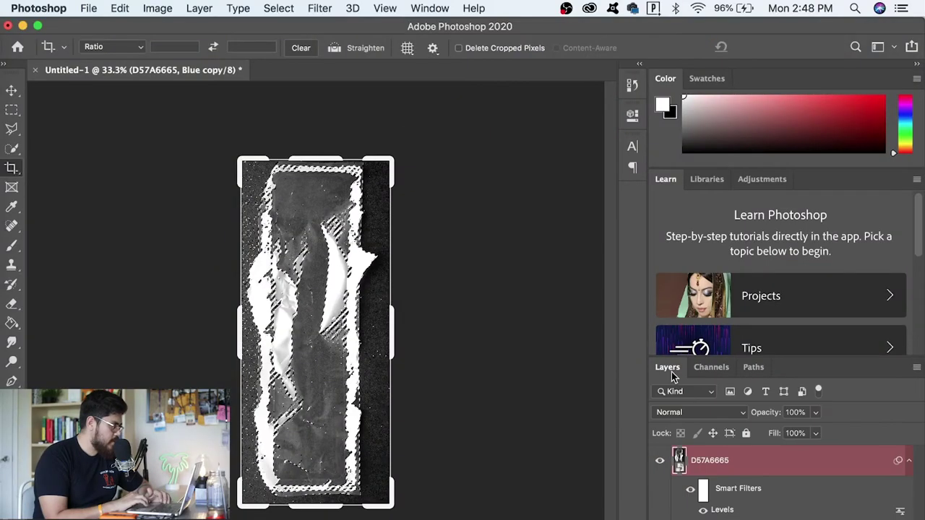
# Step: Copy the selected bright areas to Layer 1 via Layer Via Copy and hide the D57A6665 copy layer
pyautogui.click(13, 129)
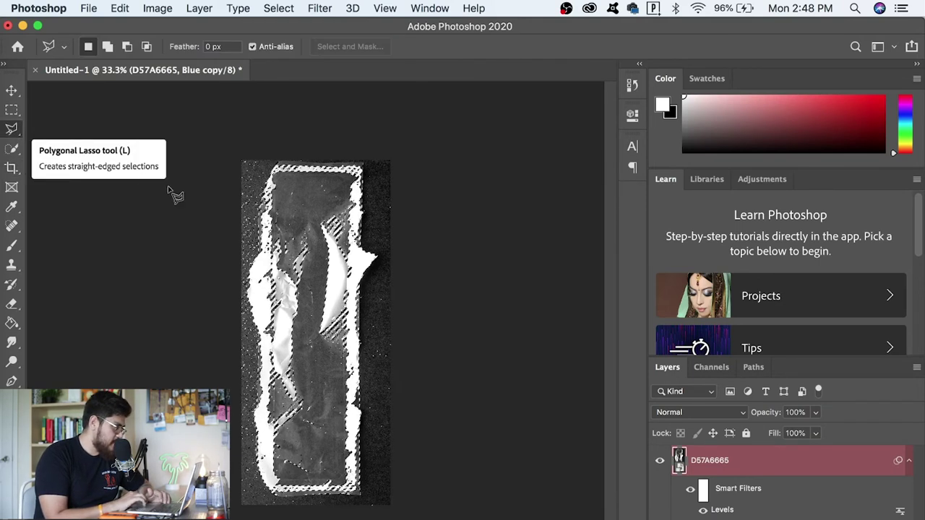
pyautogui.rightClick(288, 223)
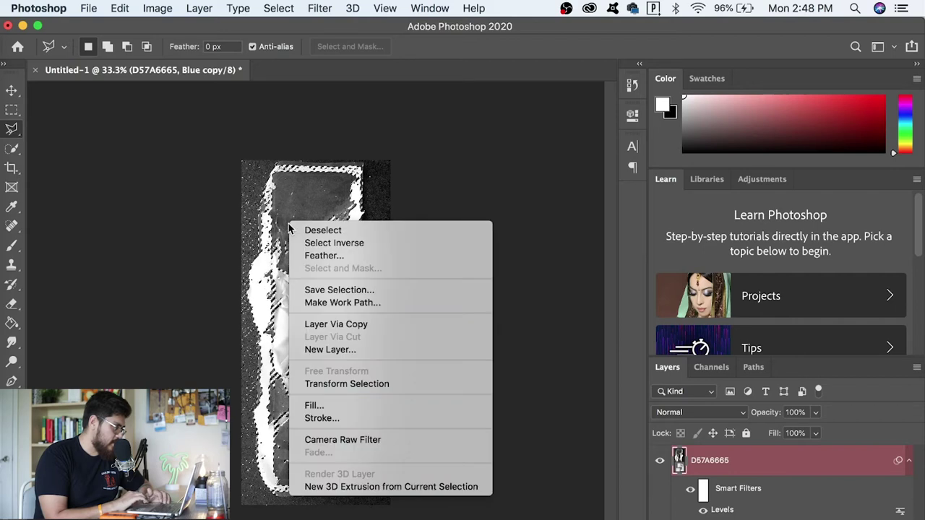
pyautogui.click(332, 325)
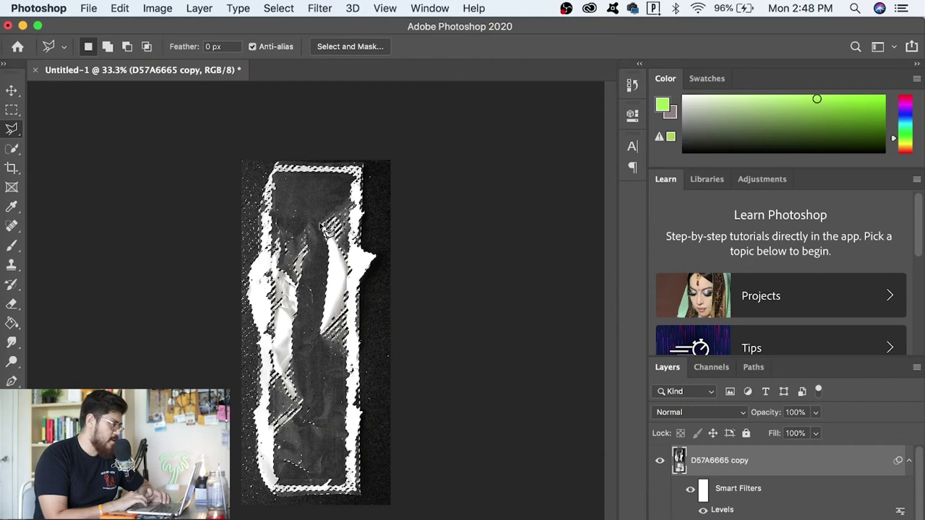
pyautogui.rightClick(288, 208)
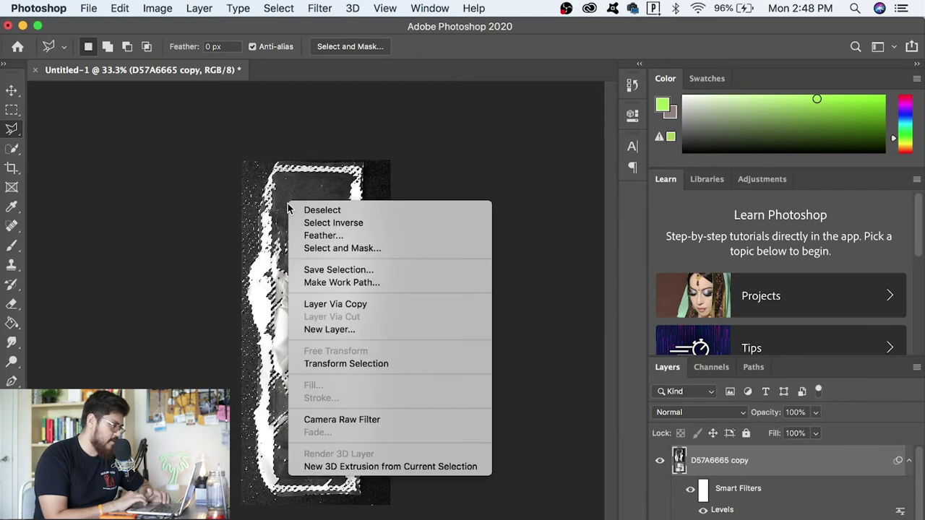
pyautogui.click(344, 306)
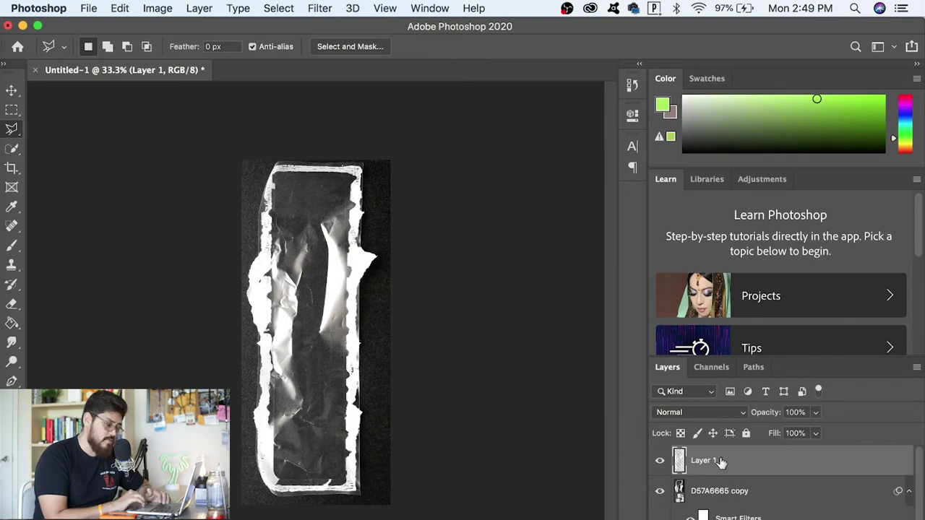
pyautogui.scroll(-3, 717, 463)
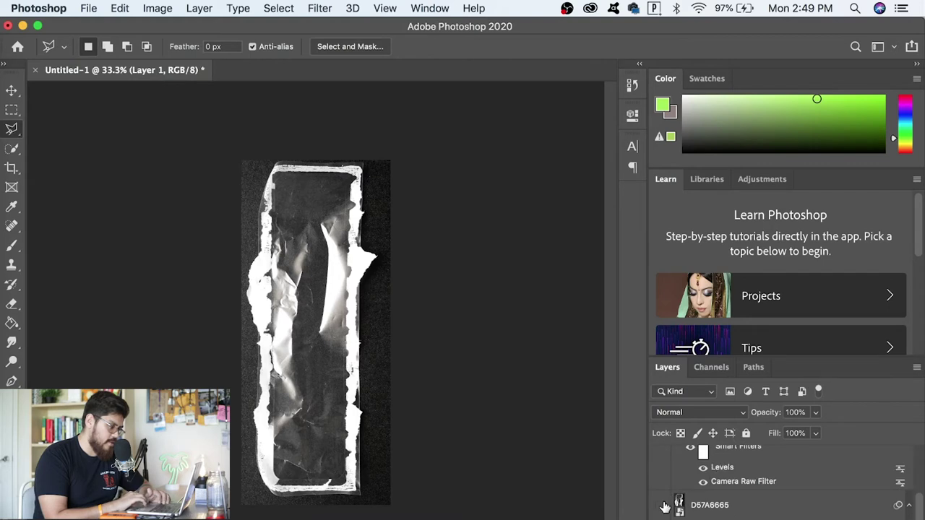
pyautogui.scroll(3, 665, 507)
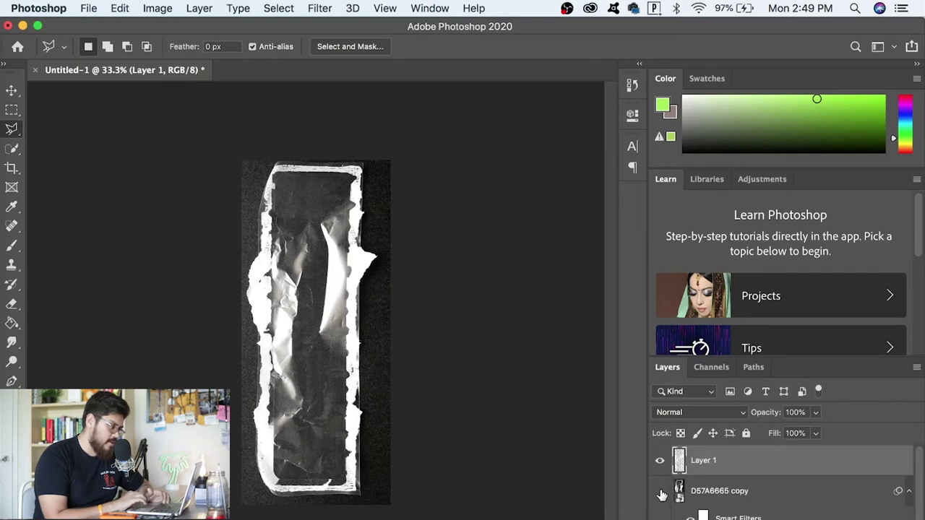
pyautogui.click(660, 492)
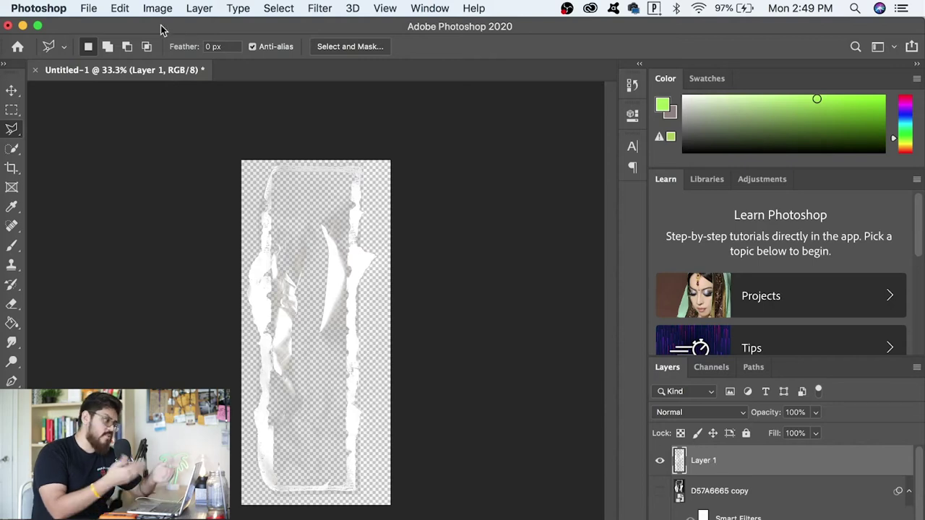
# Step: In Finder, go back to the GuidoHQ2 folder and Quick Look the Plastic example image
pyautogui.moveTo(122, 29); pyautogui.dragTo(289, 25)
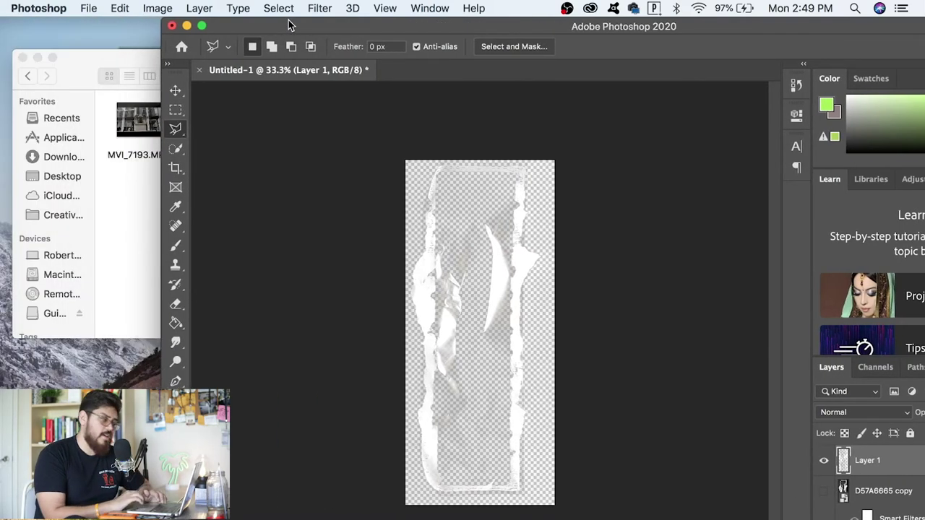
pyautogui.click(62, 59)
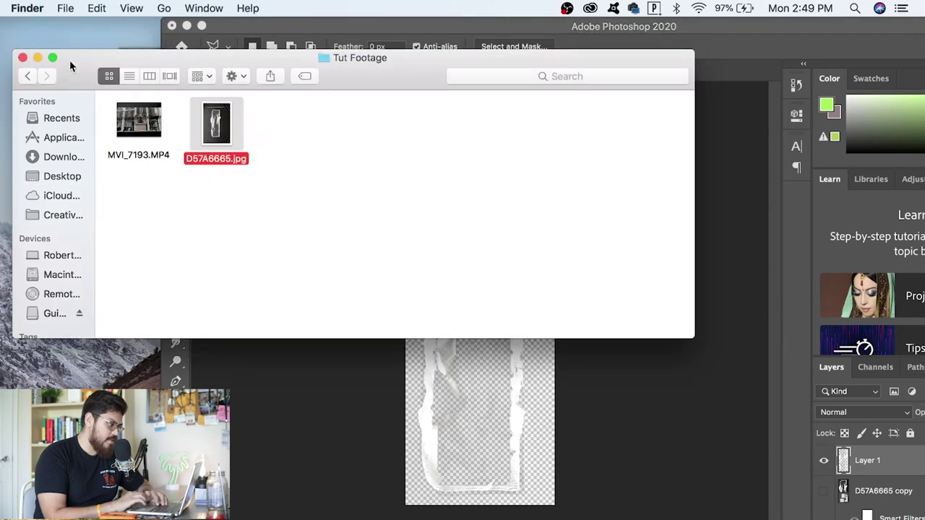
pyautogui.click(29, 76)
pyautogui.click(29, 76)
pyautogui.click(29, 76)
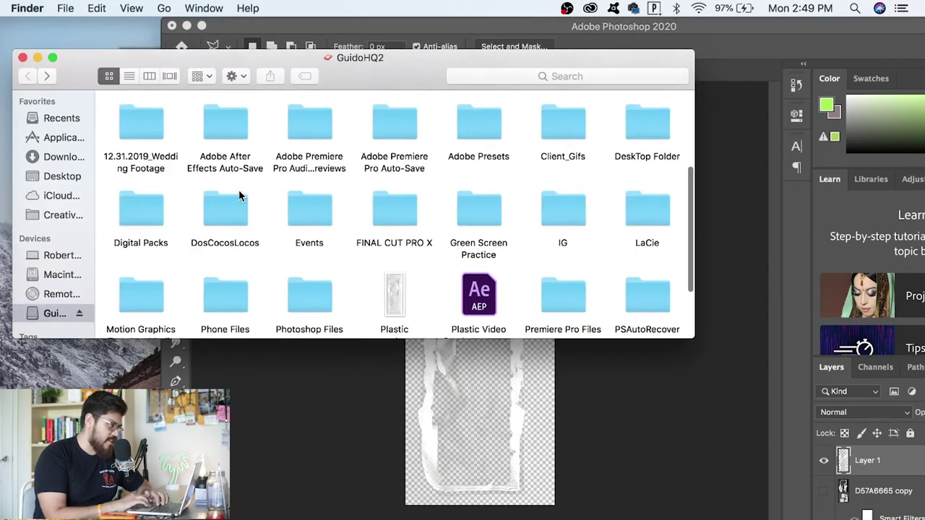
pyautogui.click(395, 300)
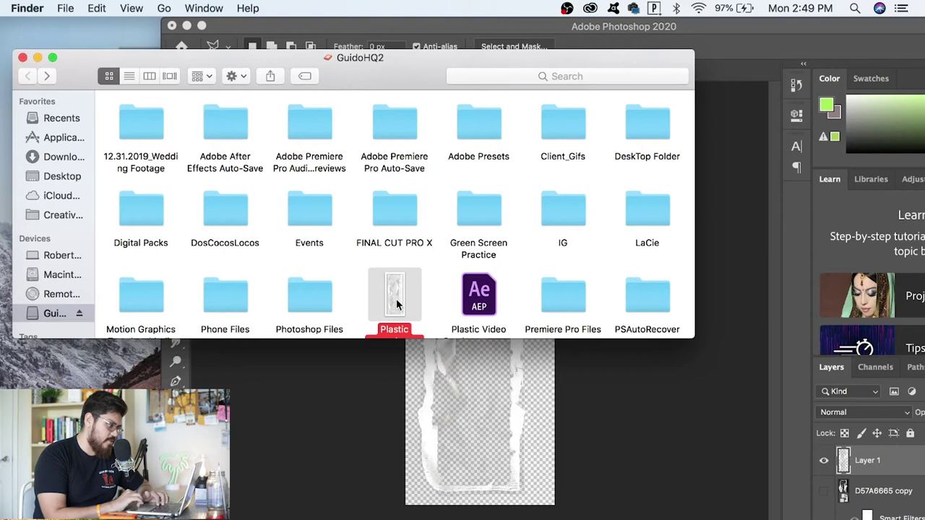
pyautogui.press('space')
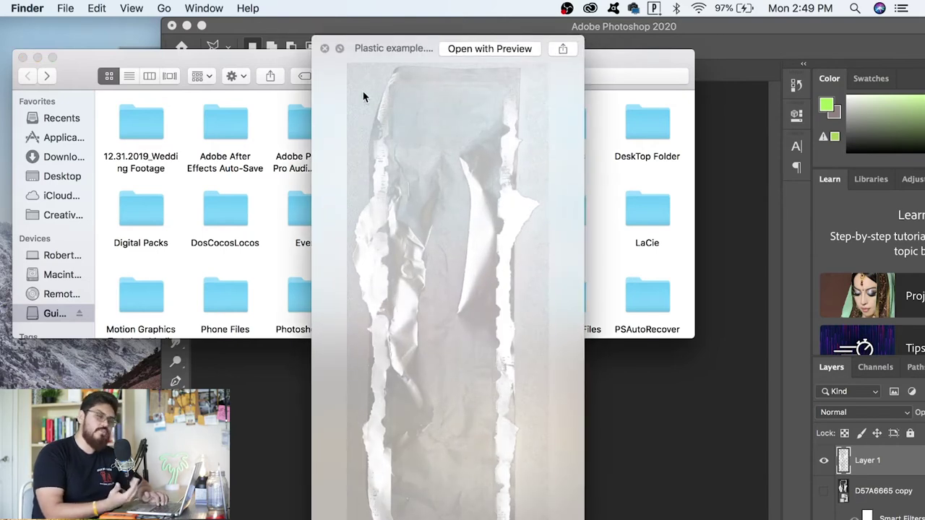
# Step: Close the Plastic image preview and the Finder folder window
pyautogui.scroll(5, 363, 96)
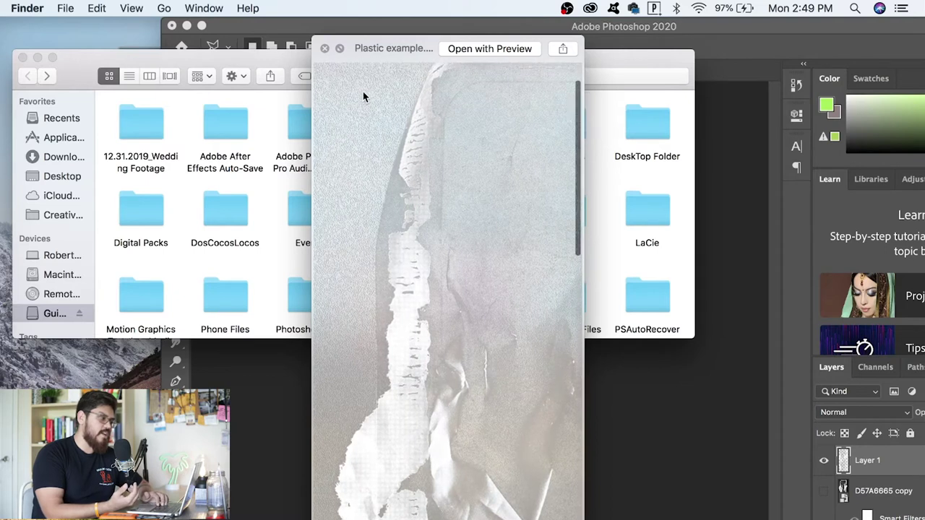
pyautogui.scroll(-5, 363, 97)
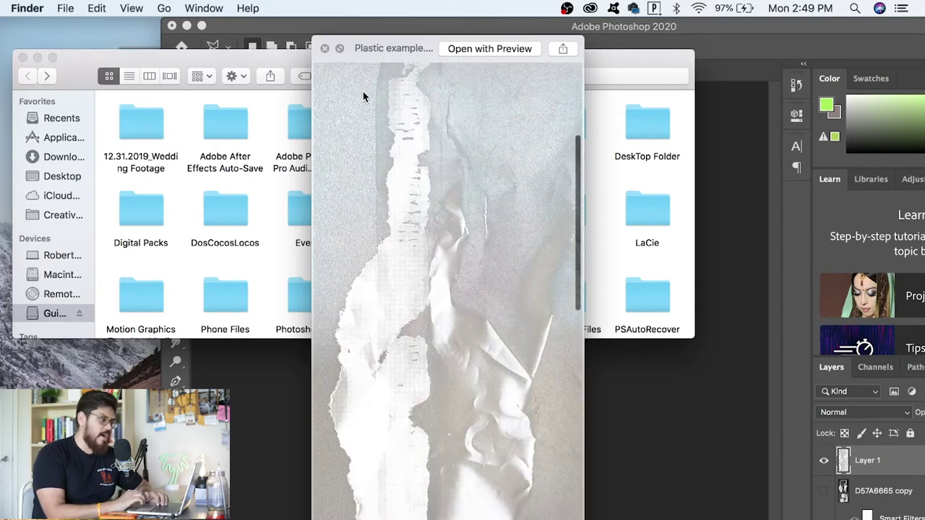
pyautogui.scroll(-10, 363, 94)
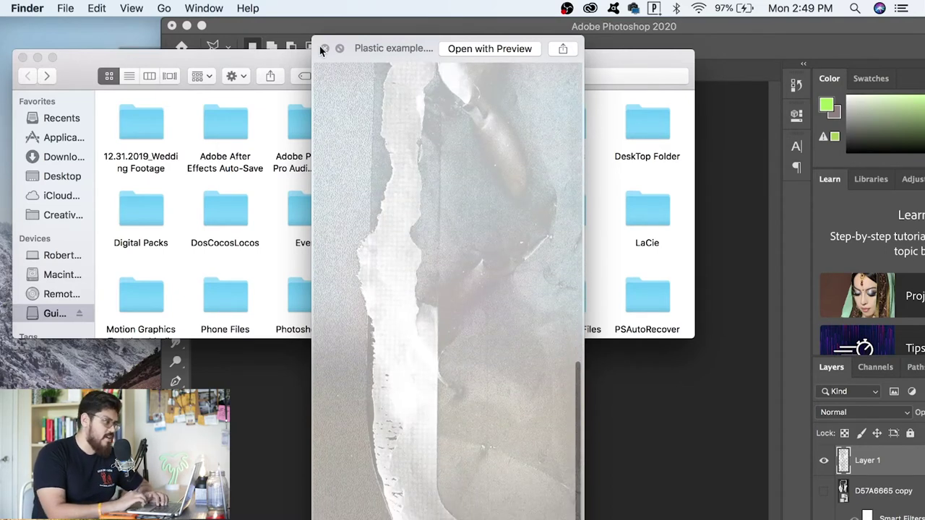
pyautogui.click(324, 49)
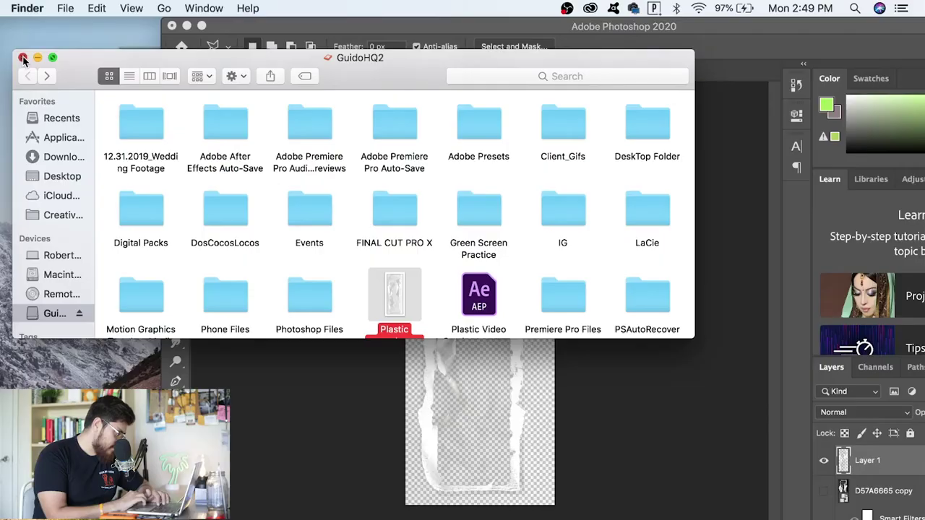
pyautogui.click(23, 67)
# Step: Bring Photoshop full screen, pick the Eraser at brush size 100 and zoom onto the texture's top
pyautogui.click(201, 27)
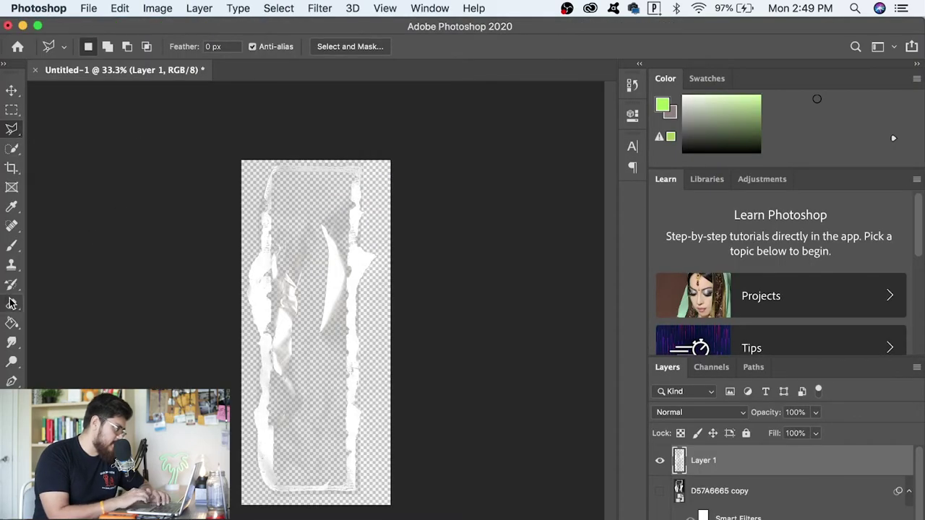
pyautogui.click(12, 302)
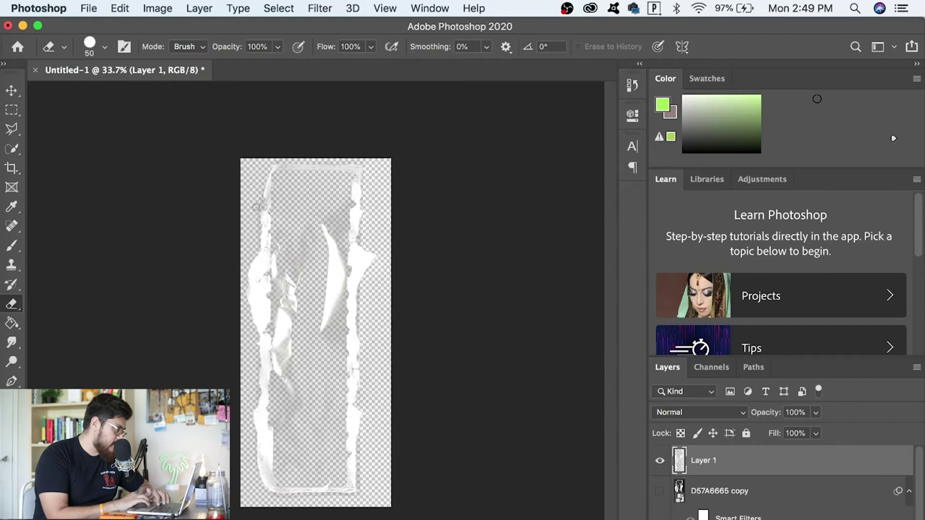
pyautogui.scroll(5, 256, 207)
pyautogui.scroll(3, 256, 208)
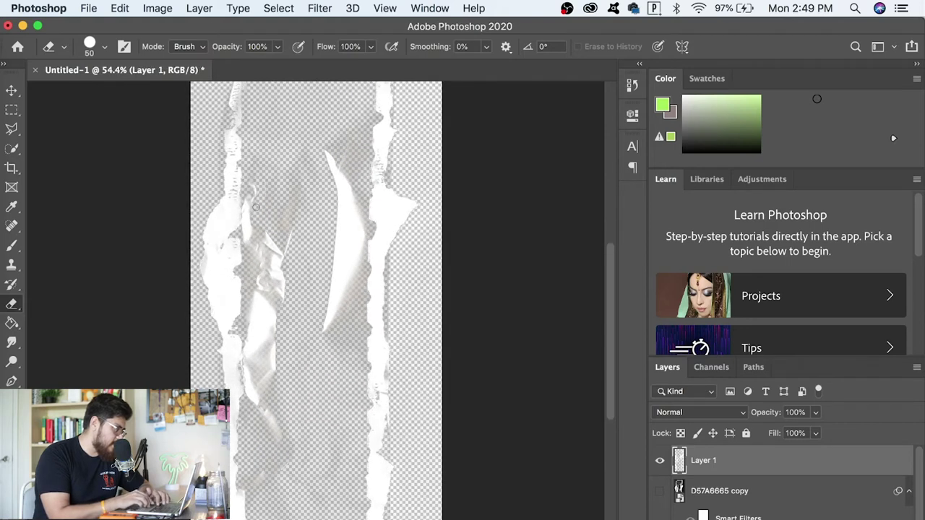
pyautogui.moveTo(210, 156); pyautogui.dragTo(271, 358)
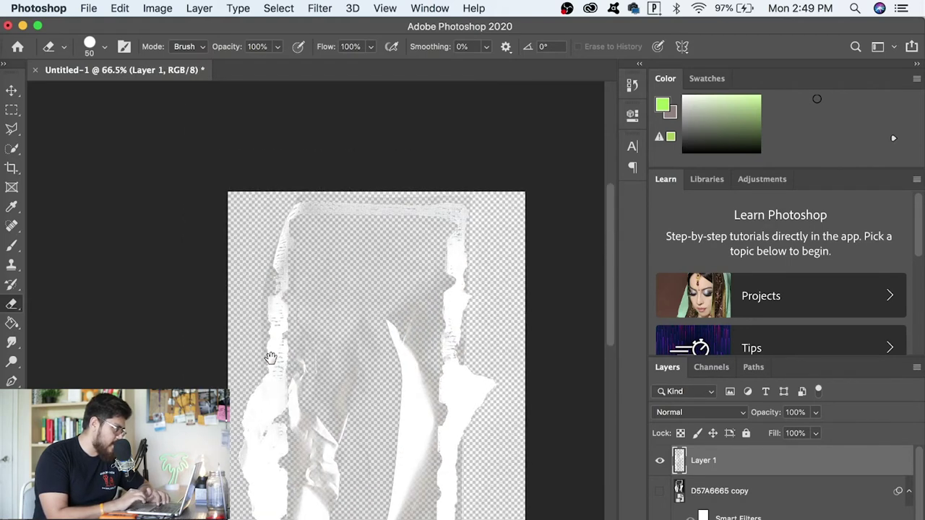
pyautogui.press(']')
pyautogui.press(']')
pyautogui.press(']')
pyautogui.press(']')
pyautogui.press(']')
pyautogui.press(']')
pyautogui.press(']')
pyautogui.press('[')
pyautogui.press('[')
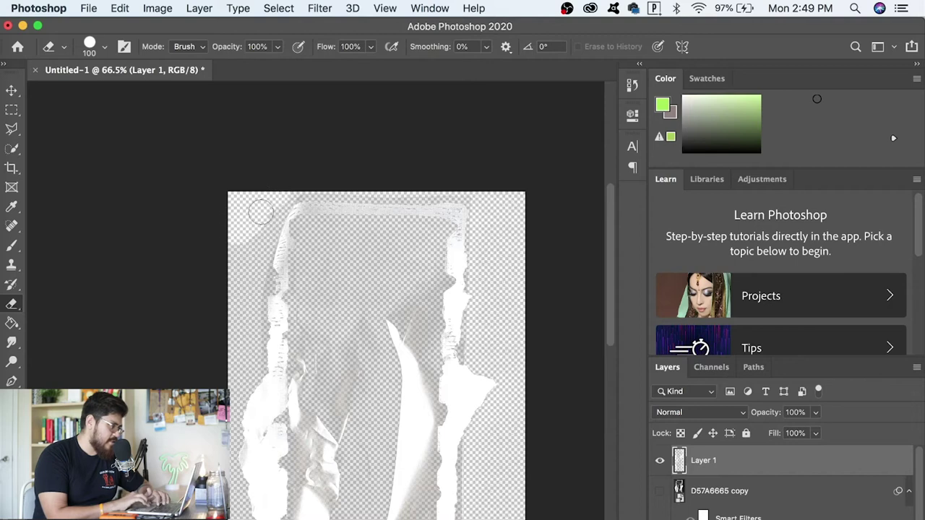
# Step: Erase the grey pixels down the left edge of the torn plastic
pyautogui.scroll(5, 248, 267)
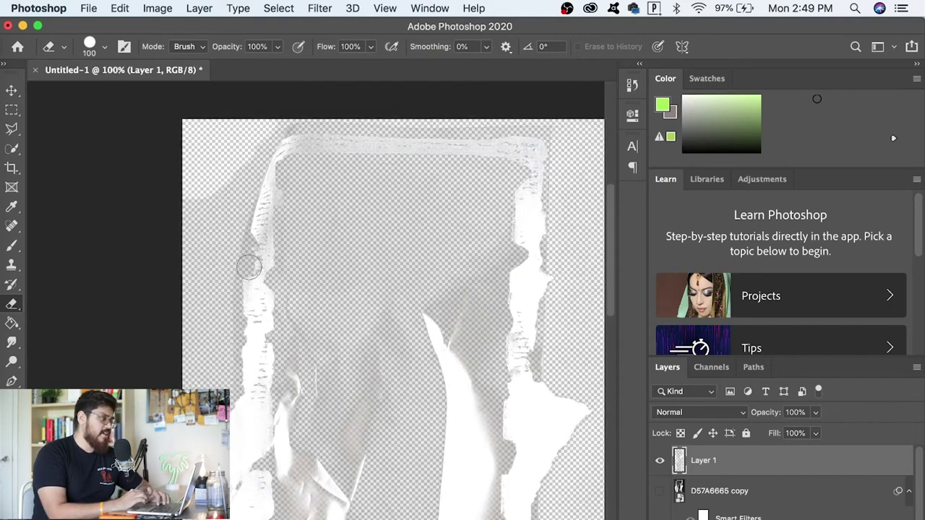
pyautogui.moveTo(225, 195); pyautogui.dragTo(229, 217)
pyautogui.scroll(3, 238, 219)
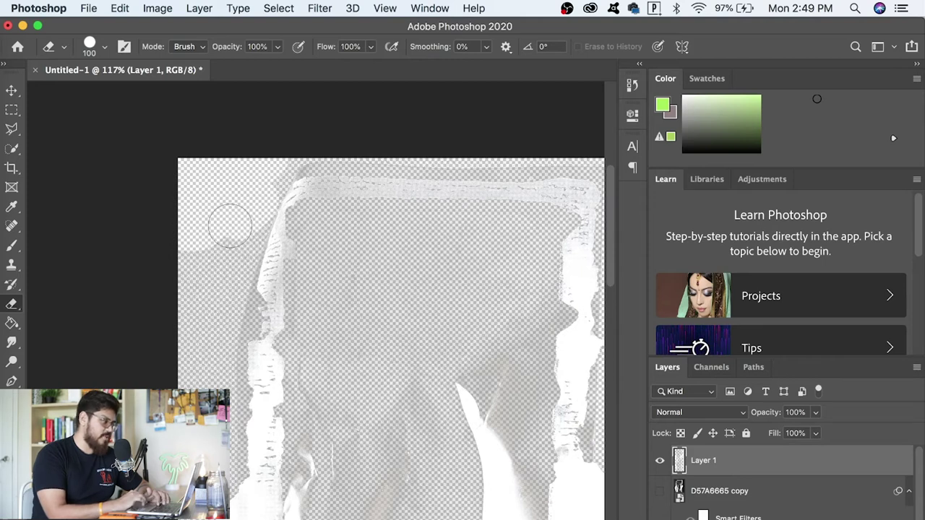
pyautogui.moveTo(230, 226); pyautogui.dragTo(195, 265)
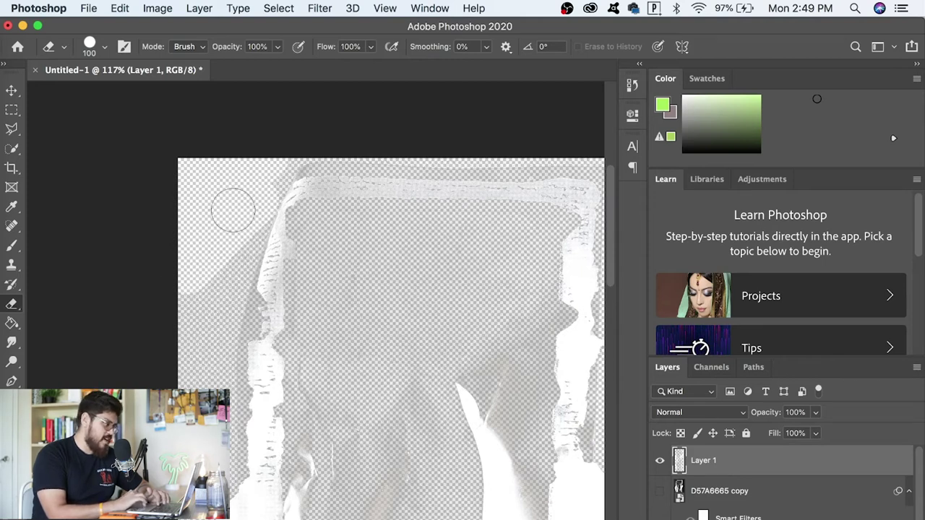
pyautogui.moveTo(232, 248); pyautogui.dragTo(193, 318)
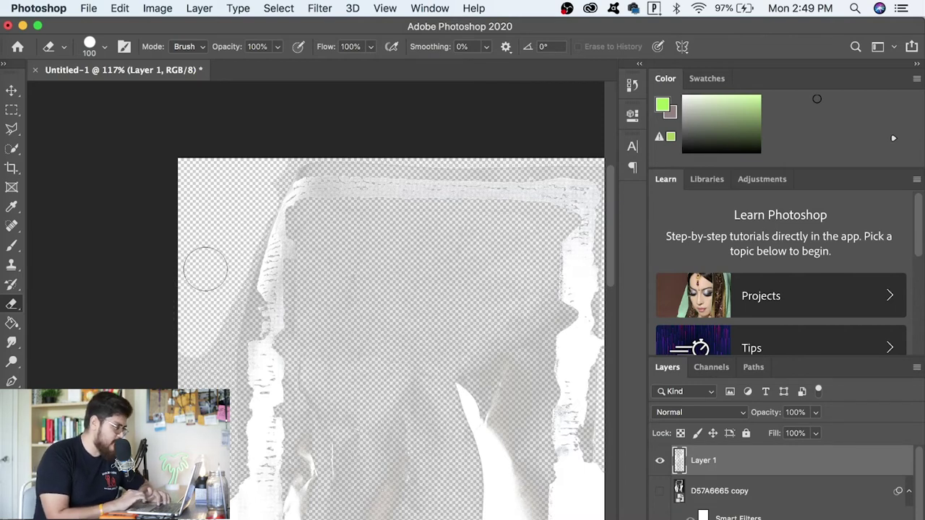
pyautogui.moveTo(235, 255); pyautogui.dragTo(204, 359)
pyautogui.scroll(6, 215, 326)
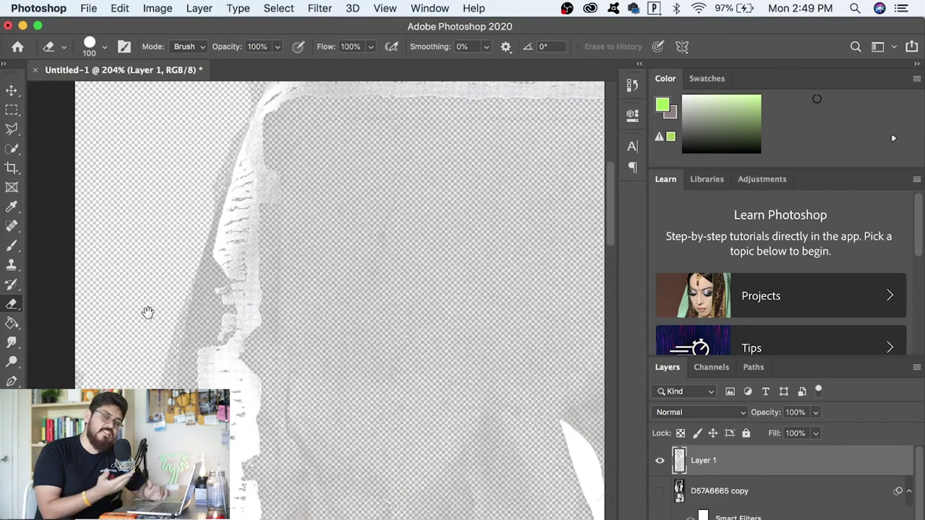
pyautogui.moveTo(147, 312); pyautogui.dragTo(230, 232)
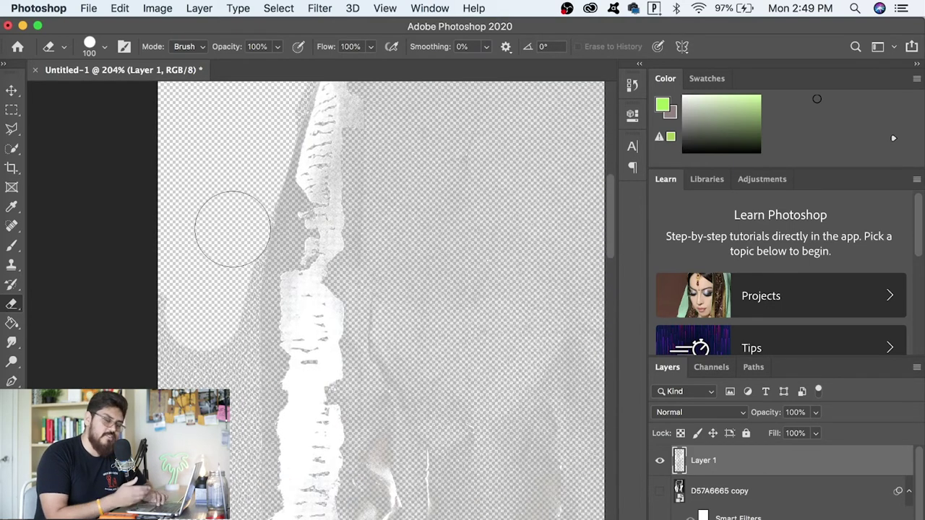
pyautogui.moveTo(228, 237)
pyautogui.mouseDown()
pyautogui.moveTo(217, 264)
pyautogui.moveTo(216, 324)
pyautogui.moveTo(197, 368)
pyautogui.moveTo(170, 290)
pyautogui.mouseUp()
# Step: Move further down the torn left edge and reduce the eraser brush to 60
pyautogui.scroll(-5, 166, 330)
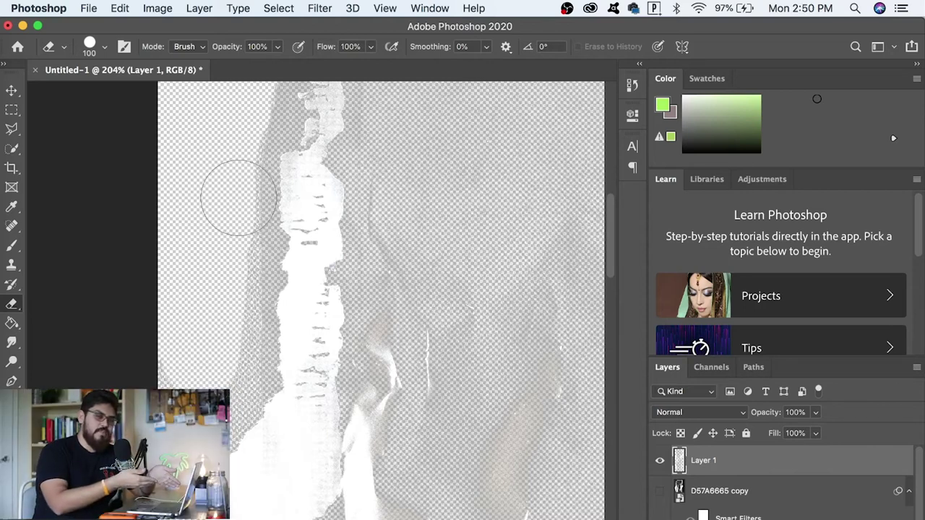
pyautogui.scroll(3, 238, 196)
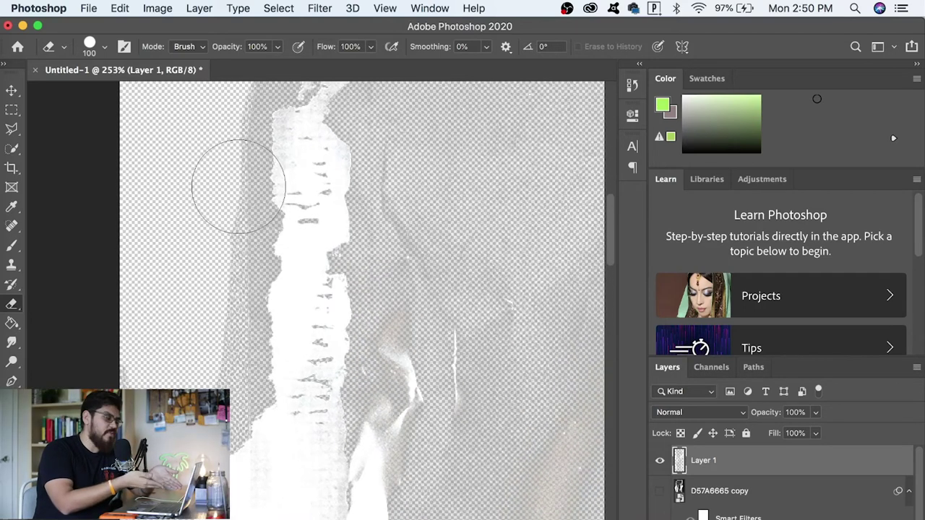
pyautogui.moveTo(227, 172); pyautogui.dragTo(228, 258)
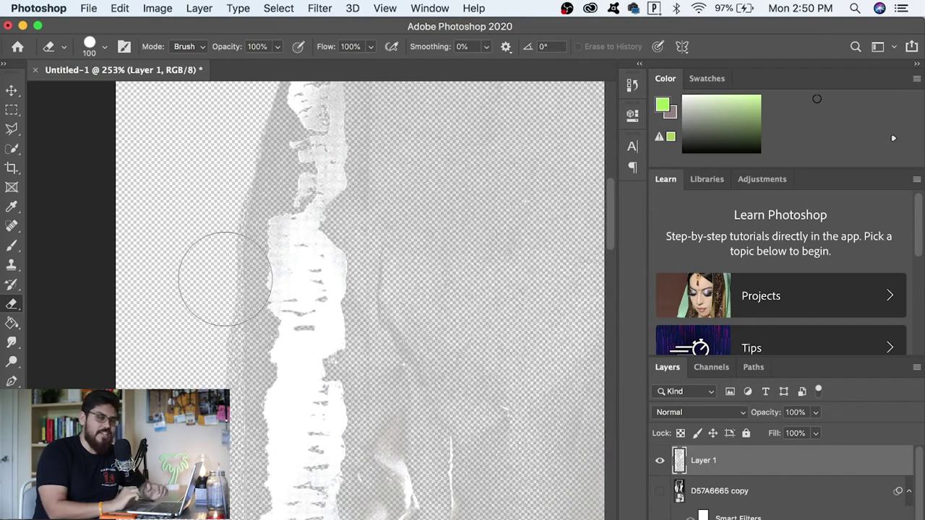
pyautogui.scroll(5, 228, 232)
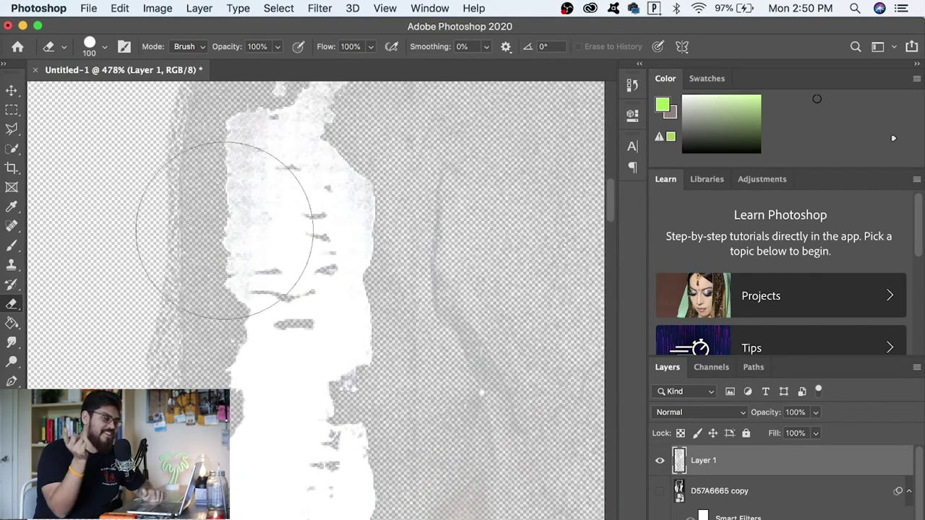
pyautogui.moveTo(201, 186); pyautogui.dragTo(282, 308)
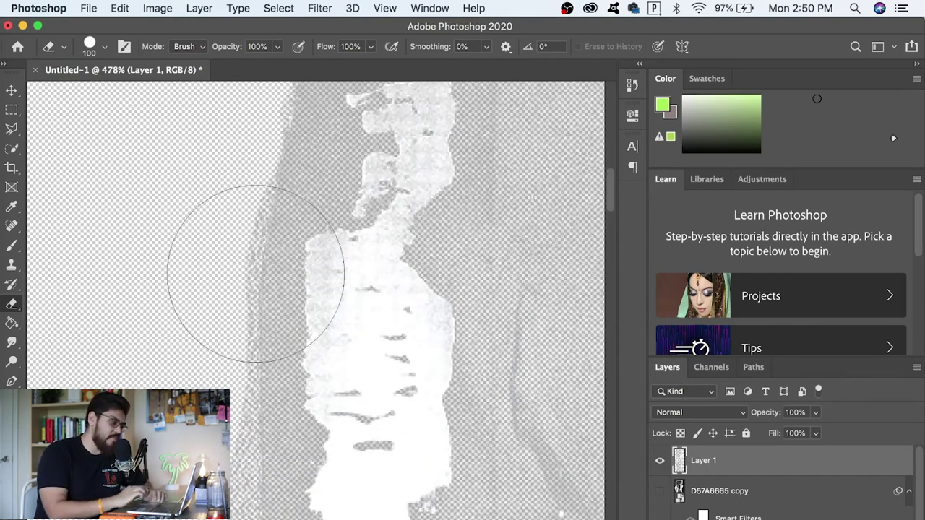
pyautogui.press('[')
pyautogui.press('[')
pyautogui.press('[')
pyautogui.press('[')
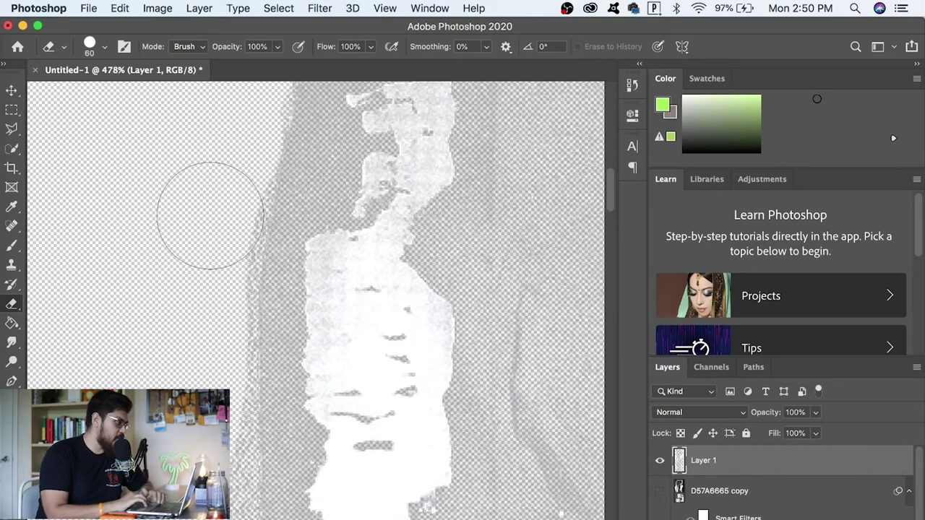
pyautogui.press(']')
pyautogui.press(']')
pyautogui.press('[')
pyautogui.press('[')
pyautogui.press(']')
pyautogui.press('[')
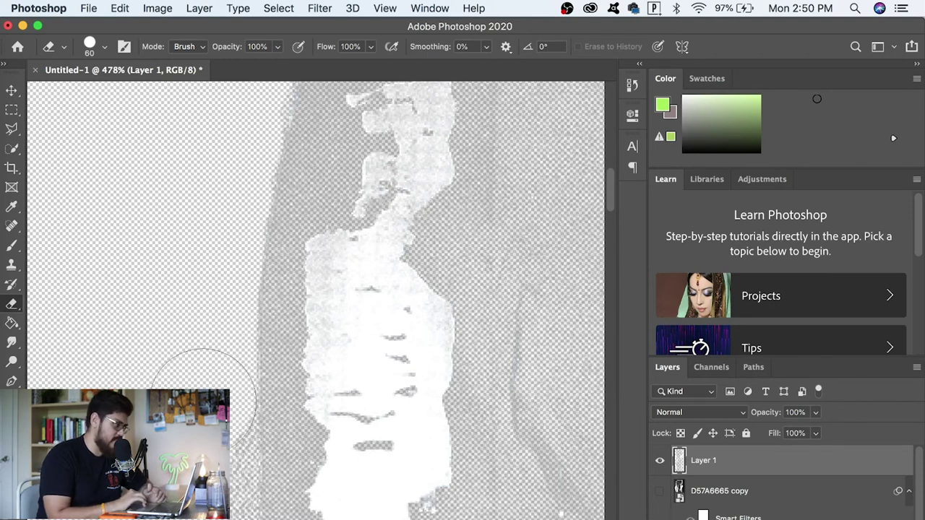
pyautogui.scroll(-5, 200, 378)
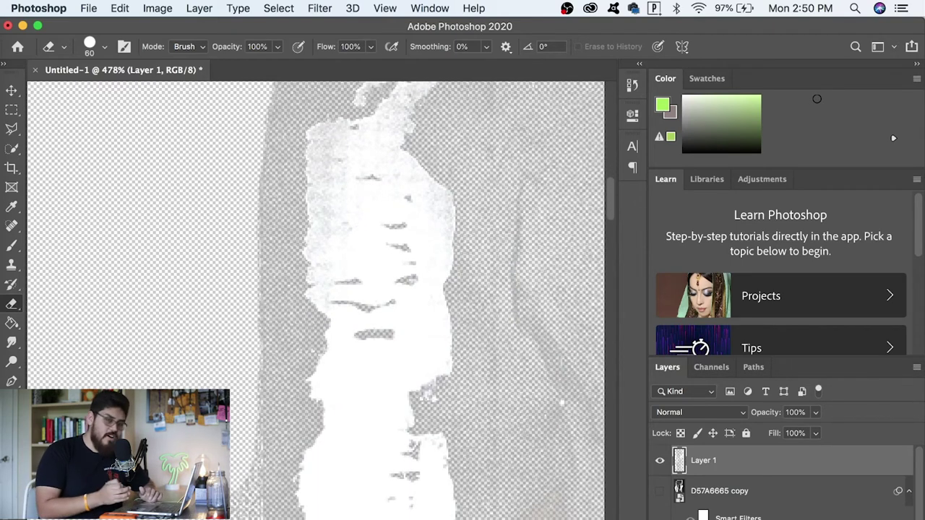
pyautogui.scroll(-7, 205, 250)
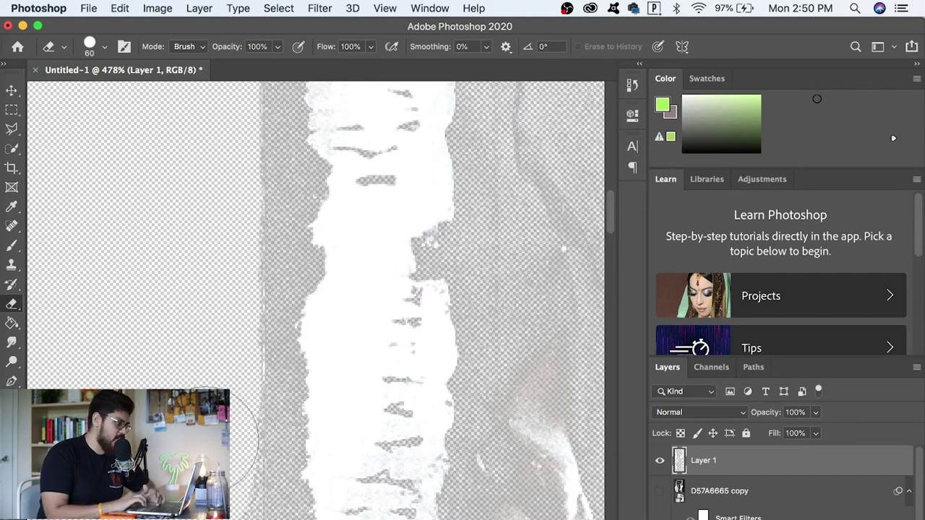
pyautogui.hscroll(-5, 209, 311)
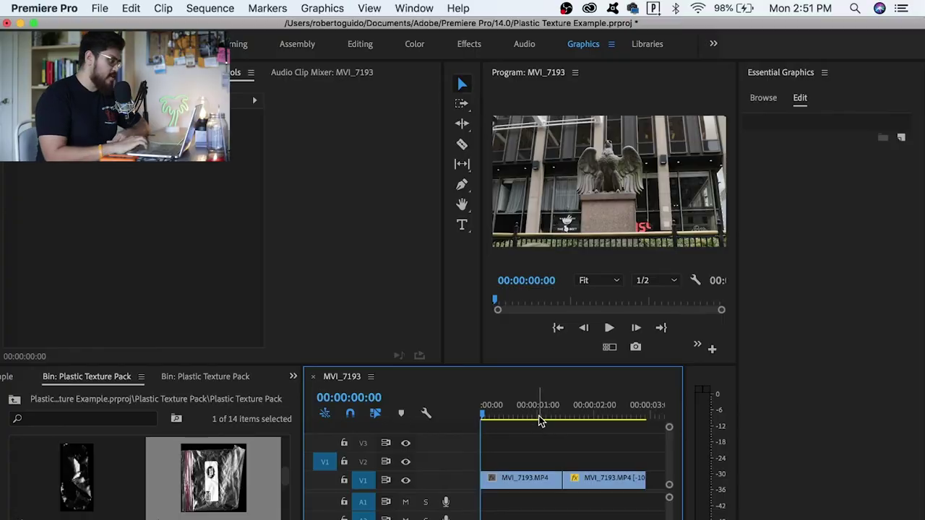
# Step: Scrub the MVI_7193 timeline to preview the eagle-statue footage
pyautogui.moveTo(541, 419); pyautogui.dragTo(462, 417)
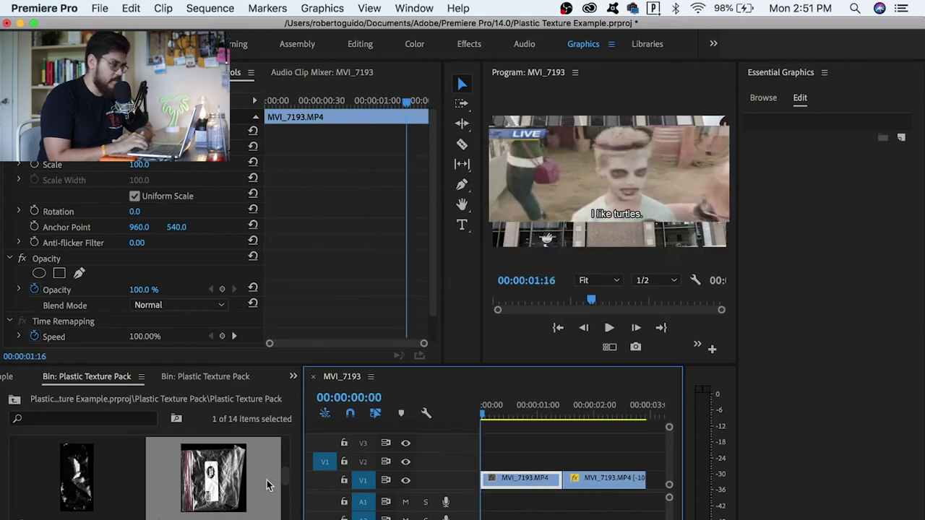
# Step: Drag Plastic_10.png from the Plastic Texture Pack bin onto track V2 above the footage
pyautogui.scroll(-3, 286, 479)
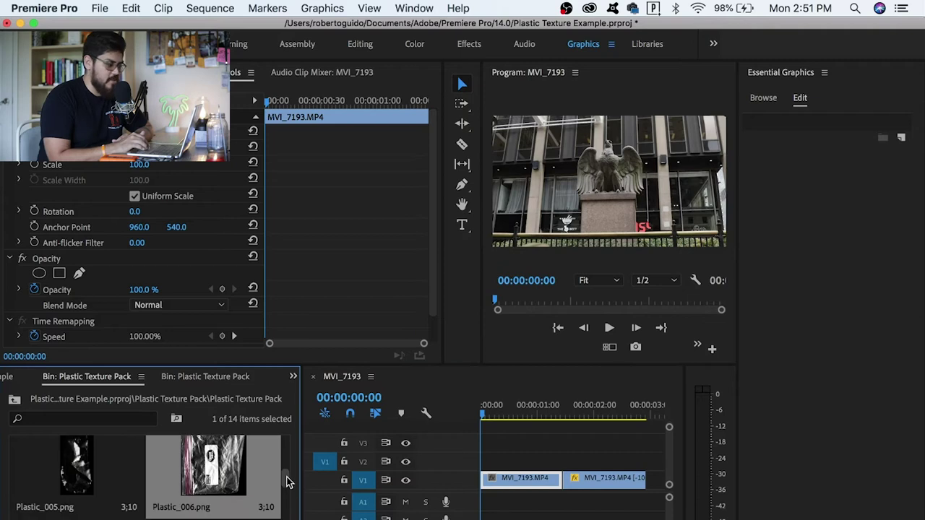
pyautogui.scroll(-1, 286, 477)
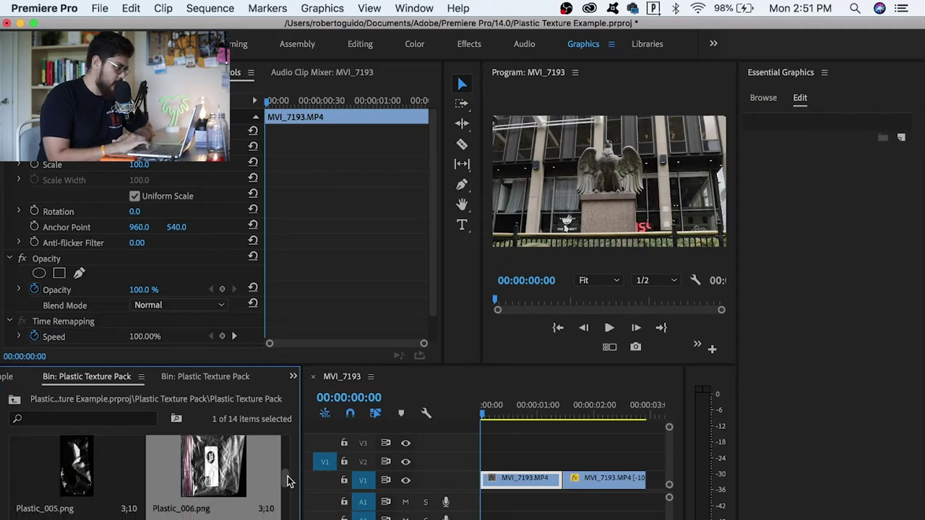
pyautogui.moveTo(288, 479); pyautogui.dragTo(291, 513)
pyautogui.scroll(-1, 292, 513)
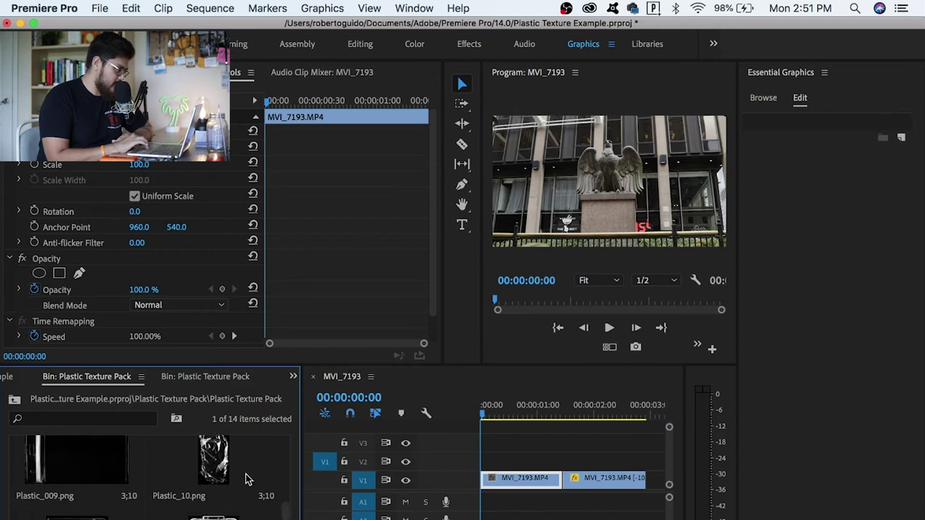
pyautogui.moveTo(220, 472); pyautogui.dragTo(477, 468)
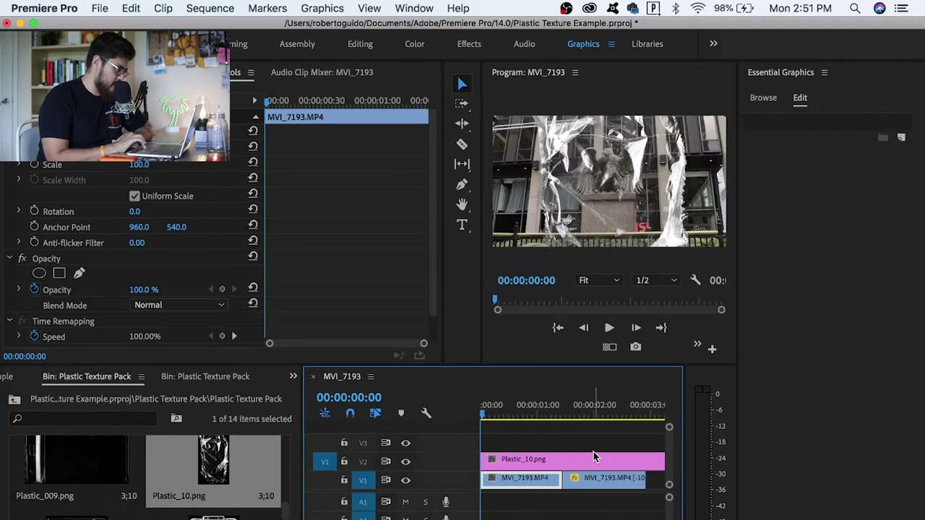
# Step: Cut Plastic_10.png where the footage ends and delete the leftover end piece
pyautogui.press('c')
pyautogui.click(646, 461)
pyautogui.press('v')
pyautogui.click(658, 467)
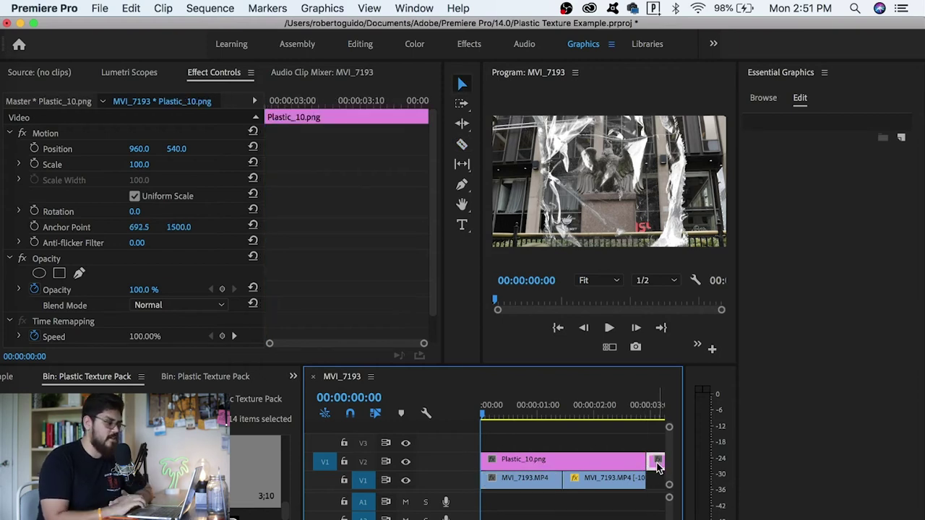
pyautogui.press('Delete')
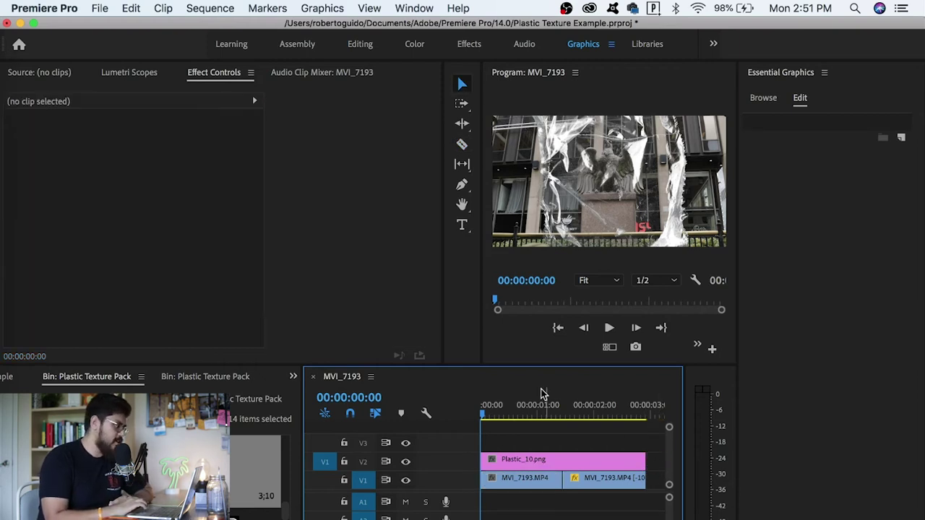
# Step: Rotate the Plastic_10.png overlay 90° at 00:00:00:36 and scrub to preview it
pyautogui.click(515, 411)
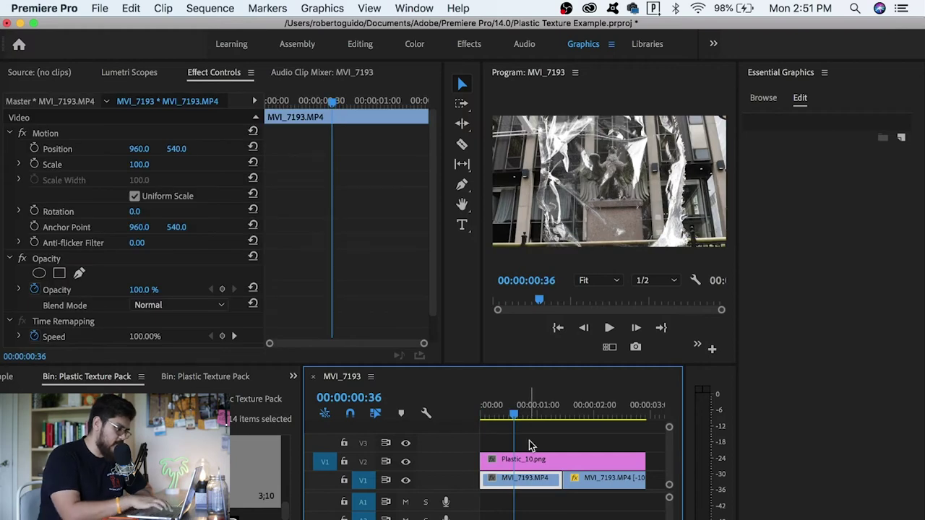
pyautogui.click(531, 463)
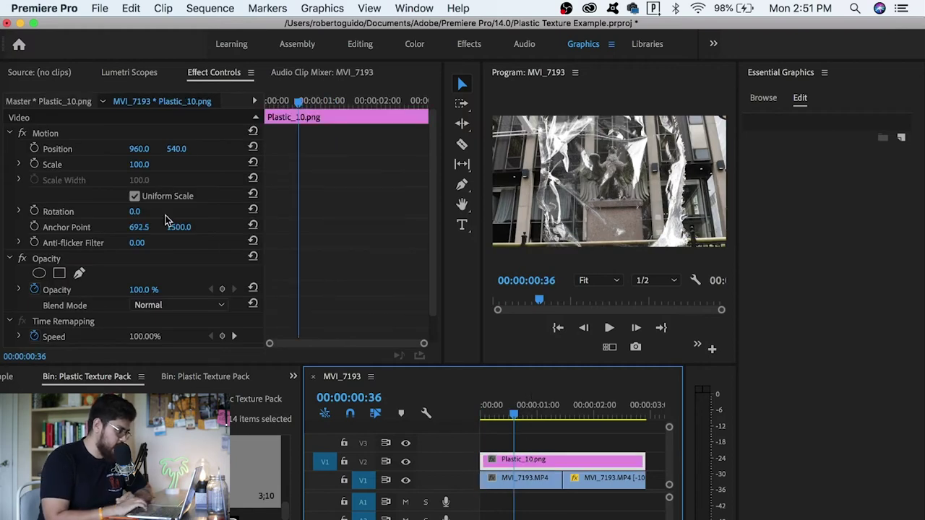
pyautogui.click(133, 211)
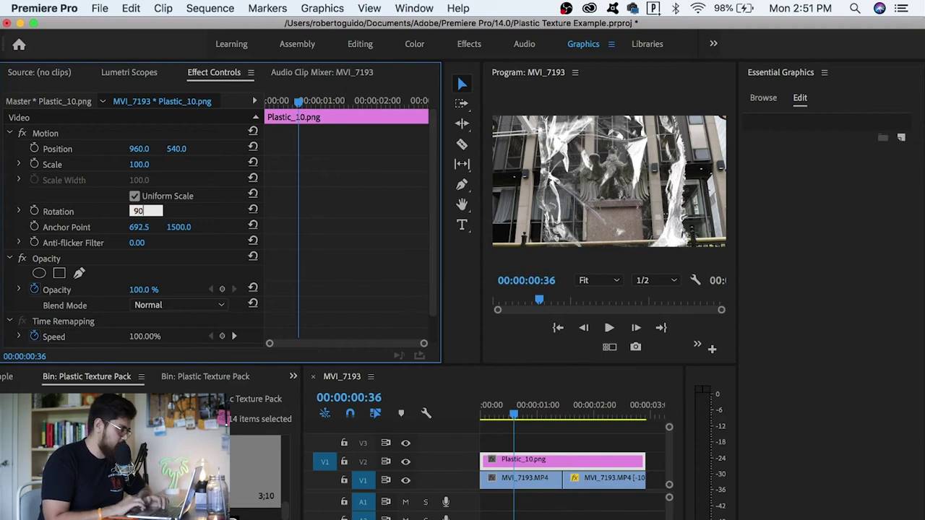
pyautogui.press('Return')
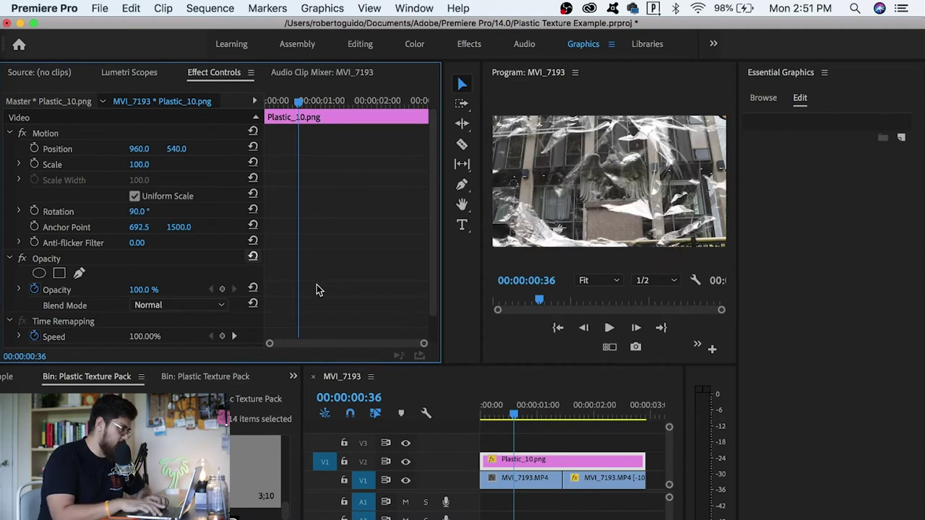
pyautogui.moveTo(504, 416); pyautogui.dragTo(470, 417)
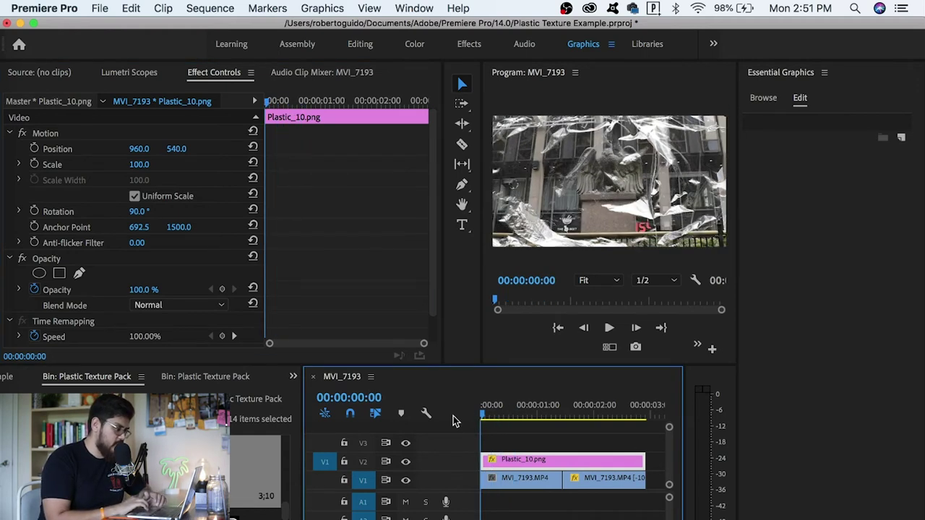
pyautogui.moveTo(485, 418)
pyautogui.mouseDown()
pyautogui.moveTo(567, 416)
pyautogui.moveTo(496, 416)
pyautogui.moveTo(486, 432)
pyautogui.moveTo(495, 413)
pyautogui.mouseUp()
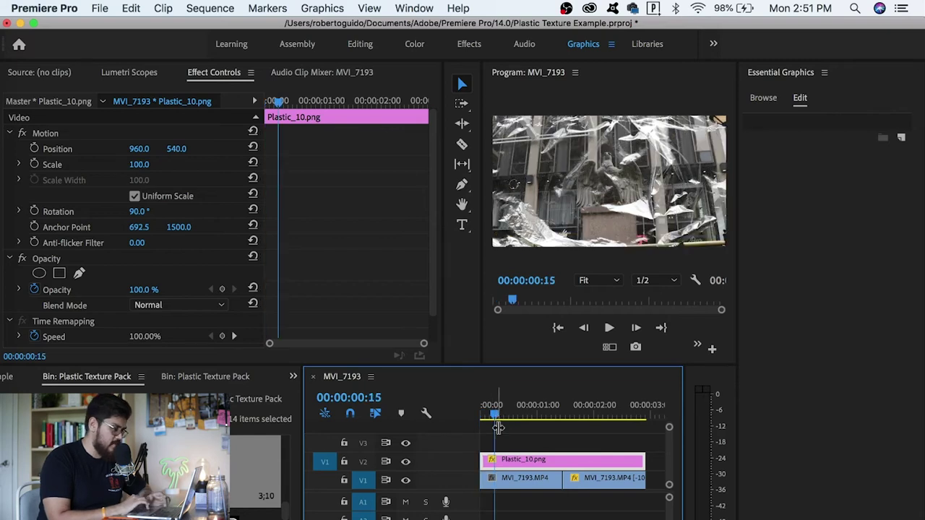
# Step: Cut the overlay twice around 00:00:00:28 and rotate the short second piece to -90°
pyautogui.press('c')
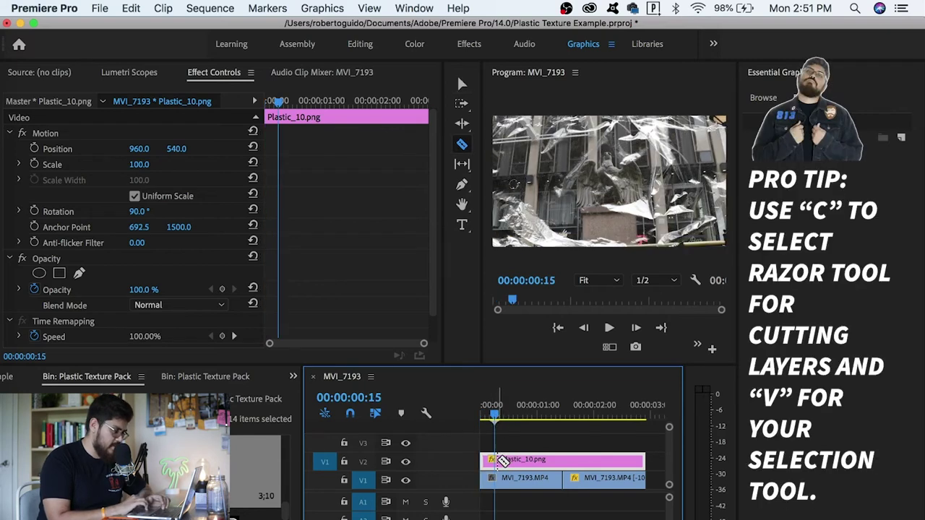
pyautogui.click(504, 461)
pyautogui.click(518, 461)
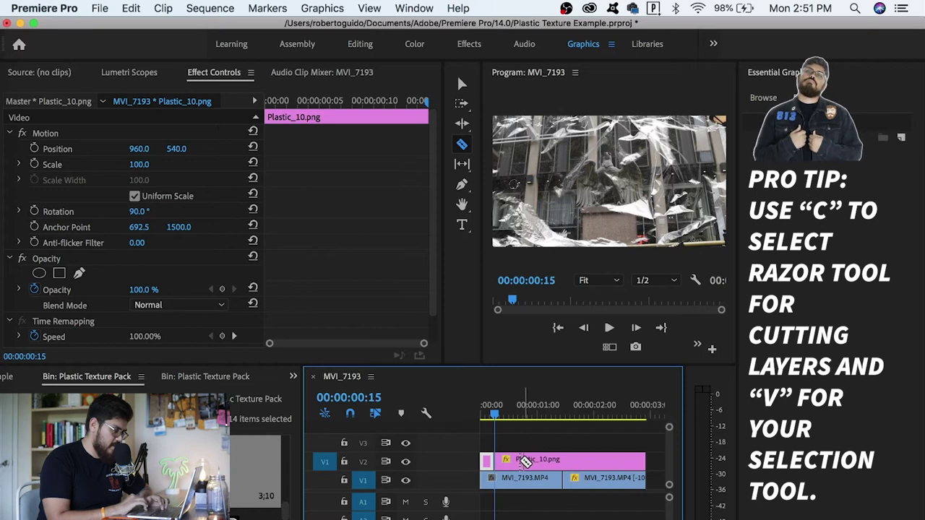
pyautogui.press('v')
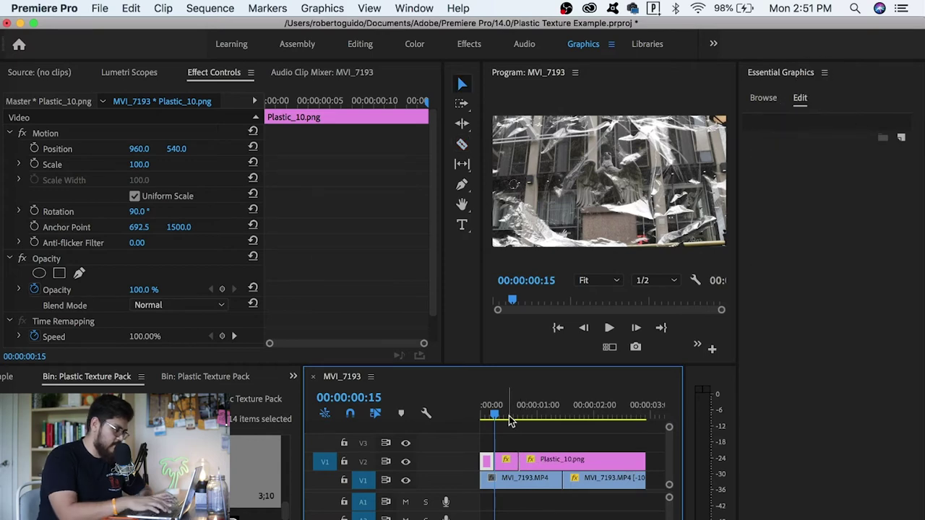
pyautogui.moveTo(508, 415); pyautogui.dragTo(507, 413)
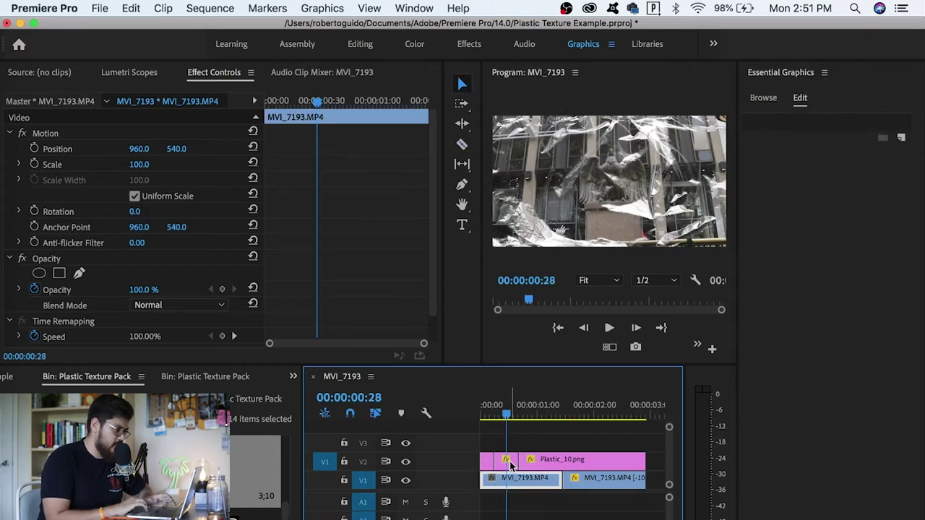
pyautogui.click(510, 462)
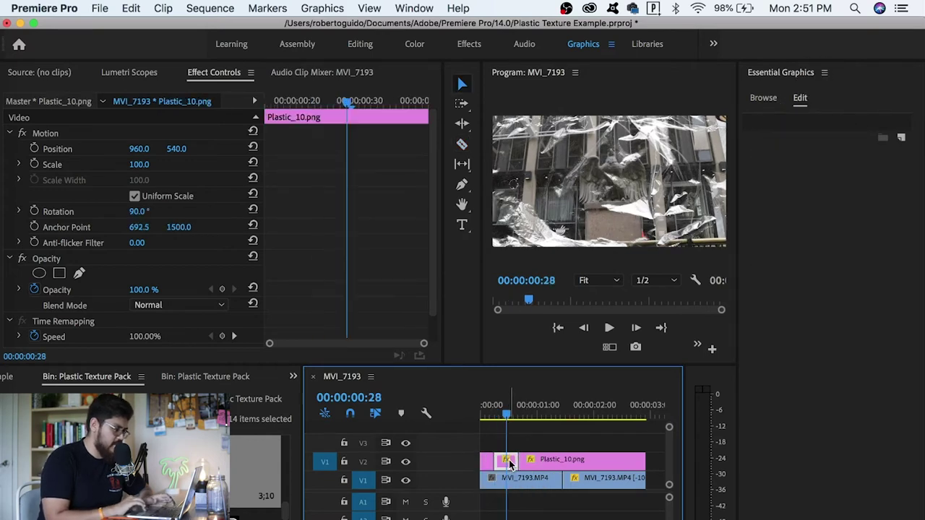
pyautogui.click(144, 211)
pyautogui.write('-90')
pyautogui.press('Return')
# Step: Keep the next overlay piece at rotation 0 and scale it to 177
pyautogui.press('Down')
pyautogui.click(145, 211)
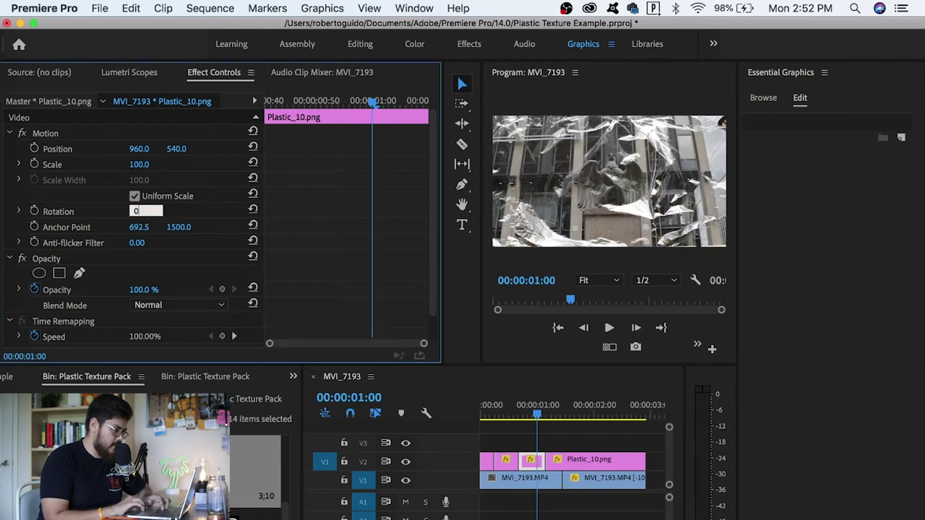
pyautogui.press('Return')
pyautogui.click(139, 164)
pyautogui.write('118')
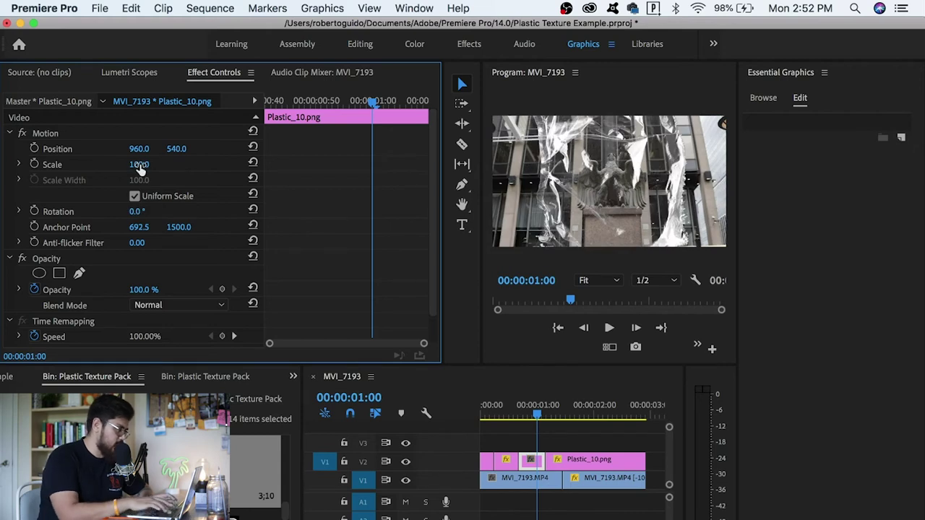
pyautogui.press('Return')
pyautogui.write('173')
pyautogui.press('Return')
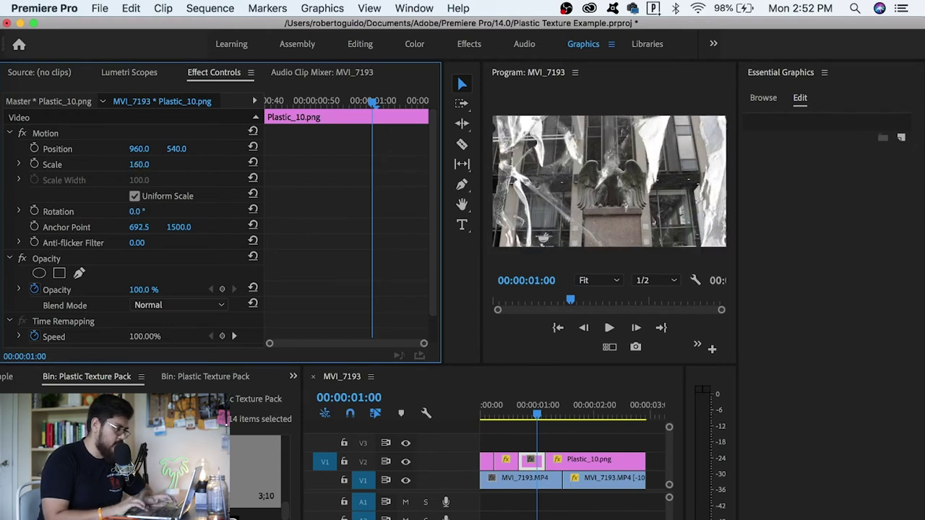
pyautogui.moveTo(145, 164); pyautogui.dragTo(149, 165)
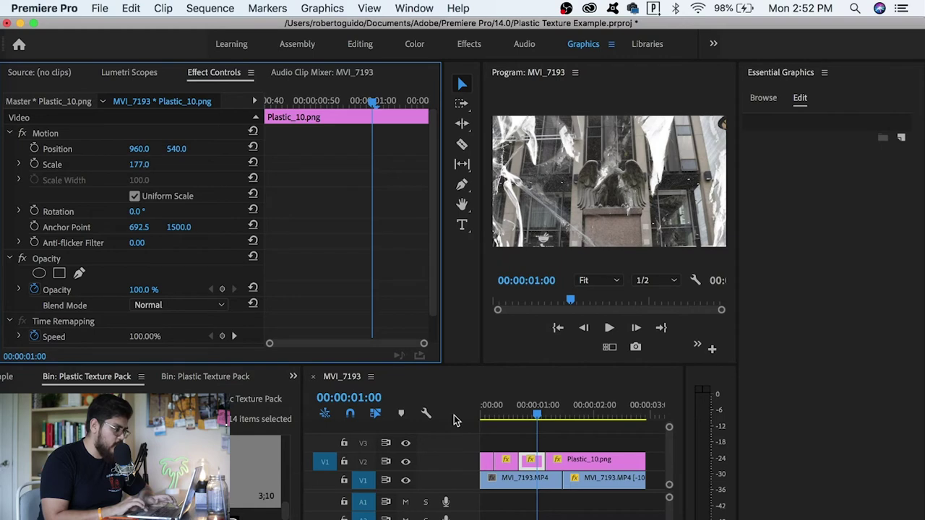
# Step: Play the sequence from the start to preview, then delete the last overlay piece
pyautogui.moveTo(493, 413); pyautogui.dragTo(453, 411)
pyautogui.press('space')
pyautogui.press('space')
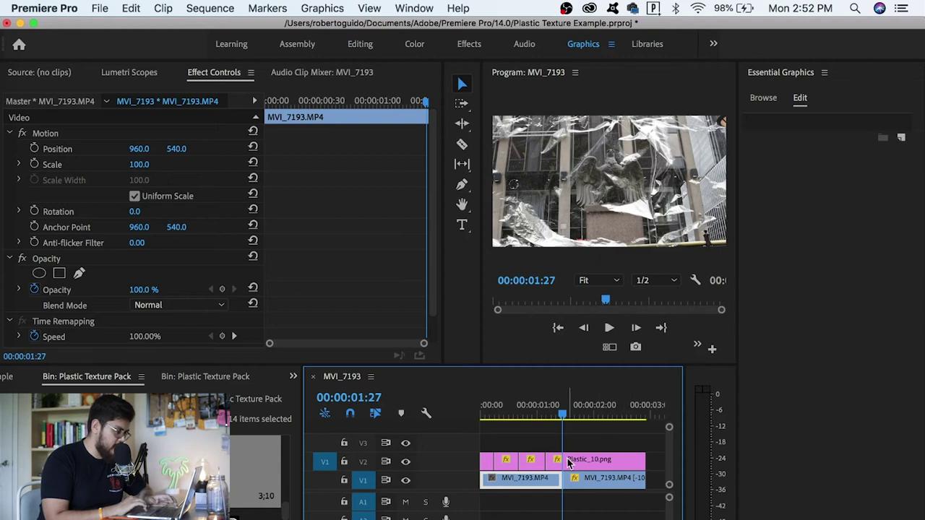
pyautogui.click(594, 461)
pyautogui.press('Delete')
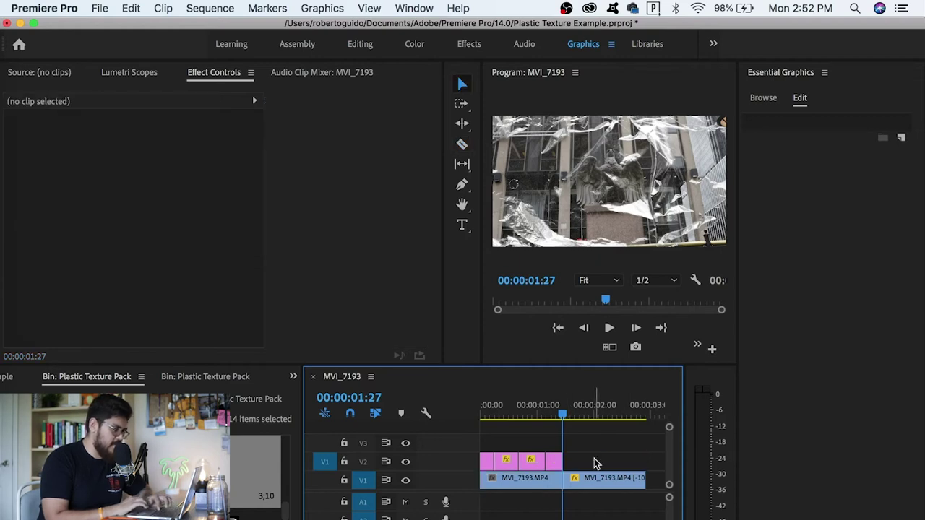
pyautogui.moveTo(559, 414); pyautogui.dragTo(440, 406)
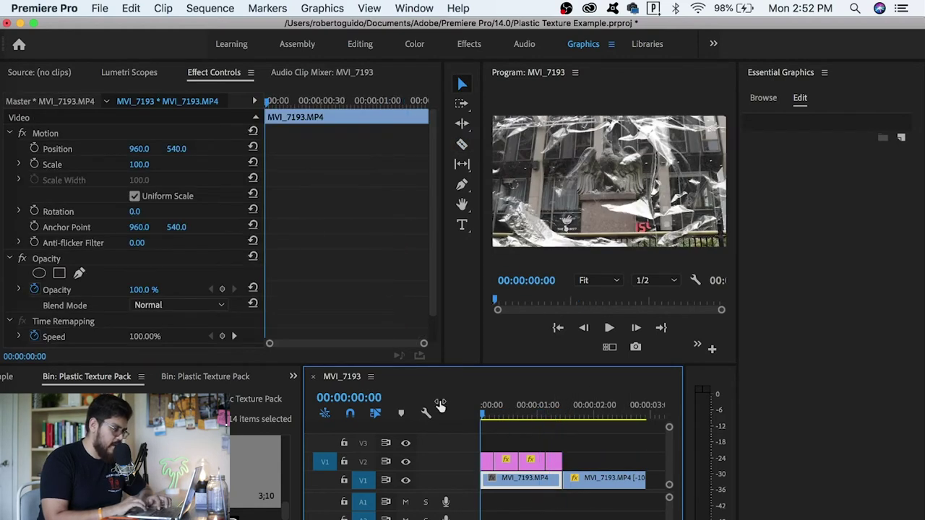